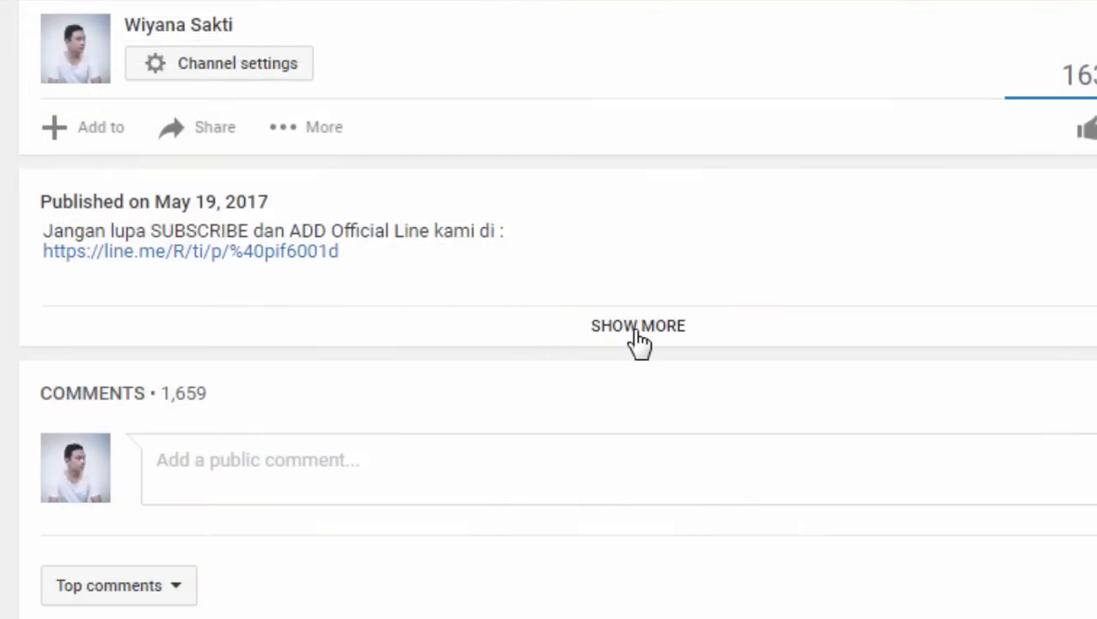
Expand the full description of the YouTube video
left_click(632, 330)
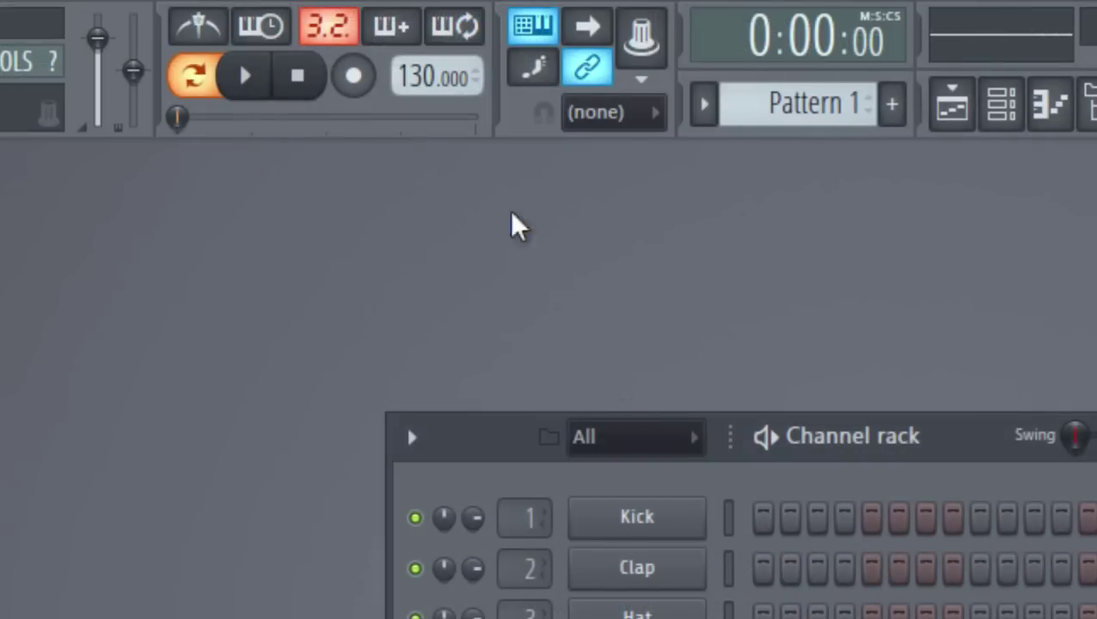
Switch to FL Studio and lower the project tempo
left_click_drag(421, 79, 308, 353)
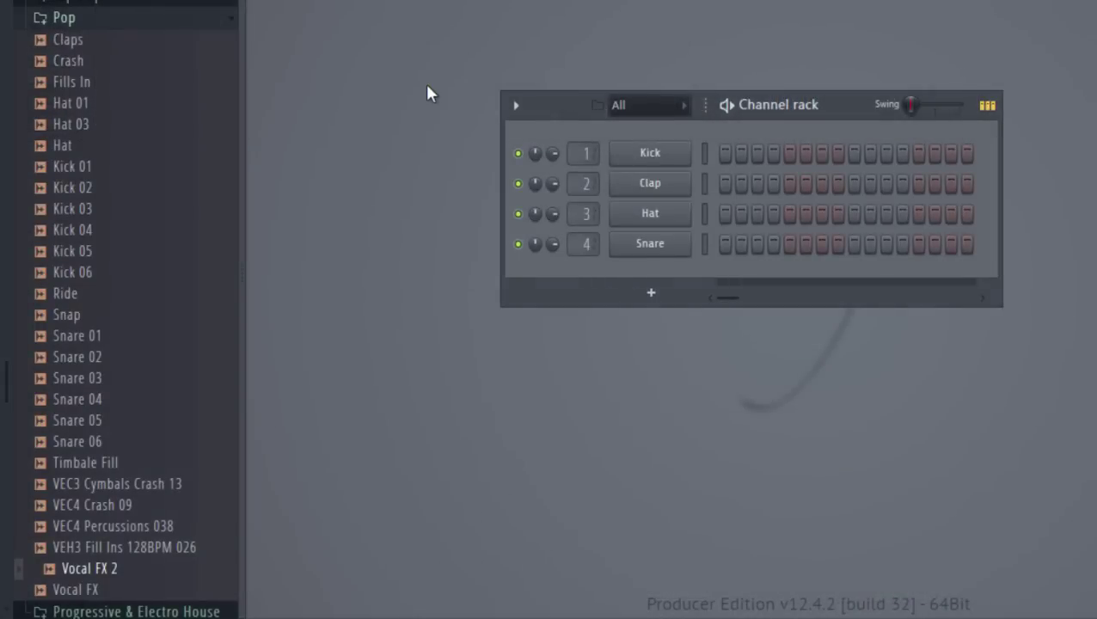
Add the Vocal FX 2 sample from the Pop folder as a new channel-rack channel and open its channel settings
left_click_drag(142, 574, 660, 286)
left_click(659, 278)
left_click_drag(664, 222, 684, 55)
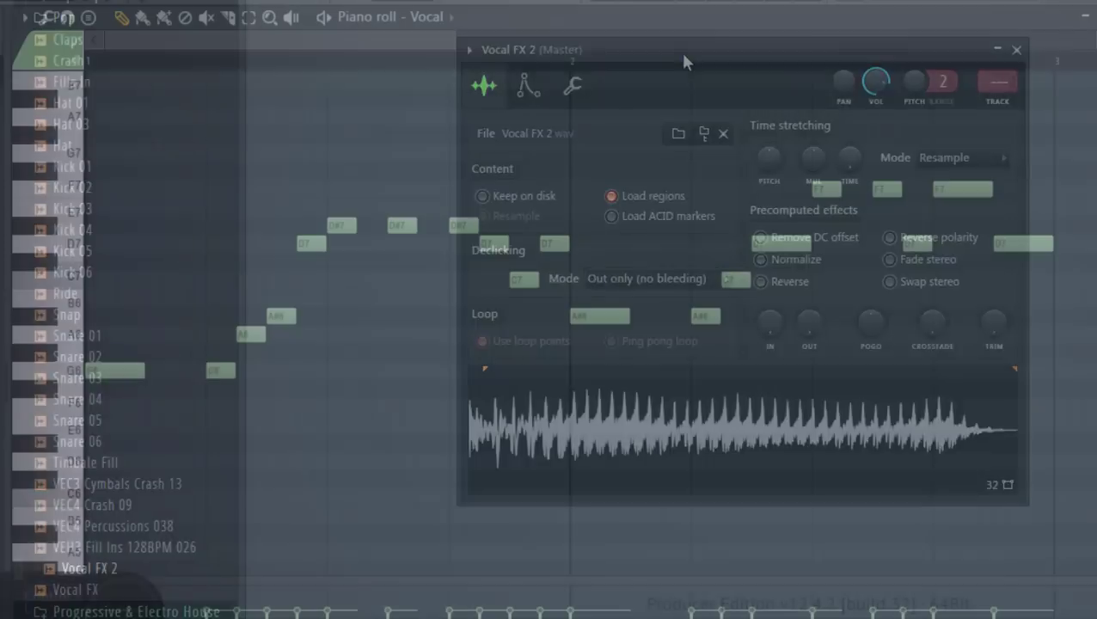
Play the Vocal melody in the piano roll, stop it and put the piano roll away
key("space")
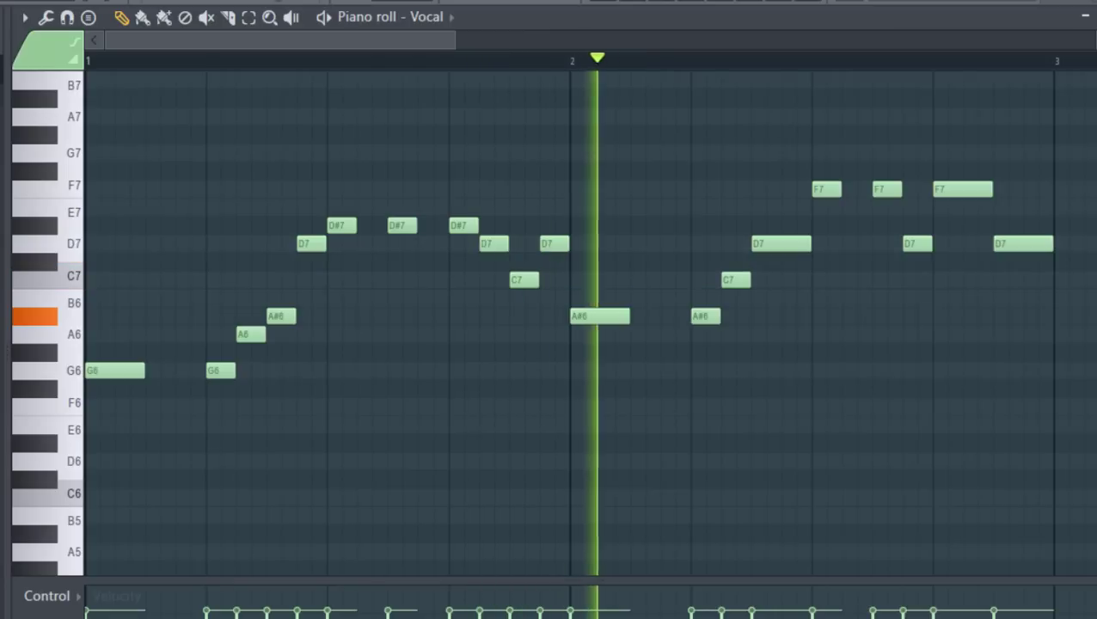
key("space")
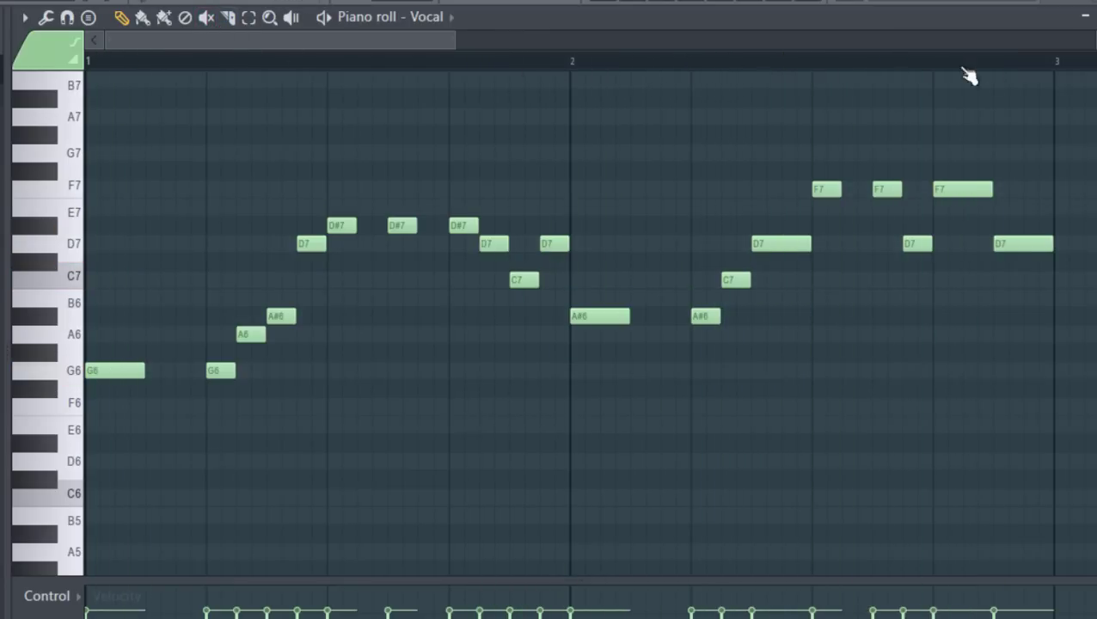
left_click(1085, 15)
Show the playlist, solo the Bell track and play it from the start
left_click_drag(593, 185, 493, 194)
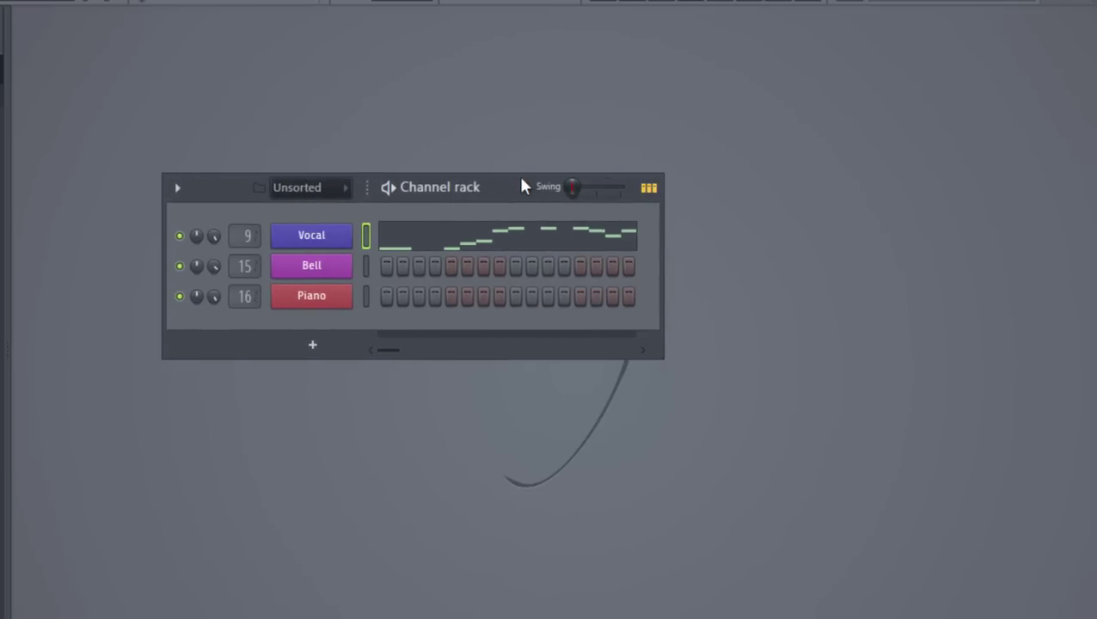
left_click(614, 4)
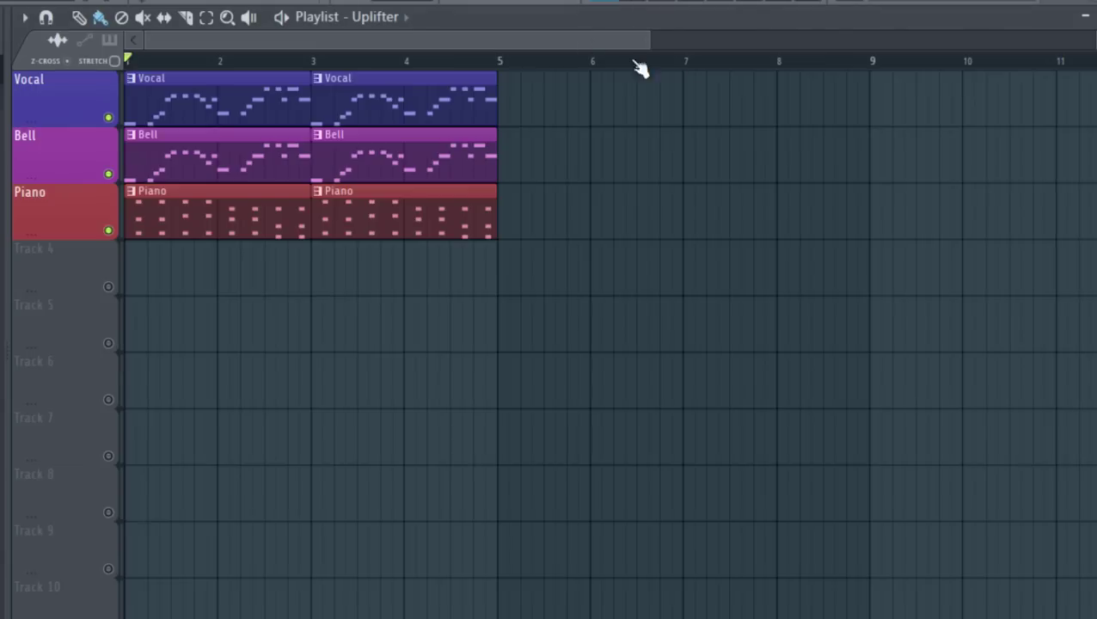
left_click_drag(596, 39, 412, 40)
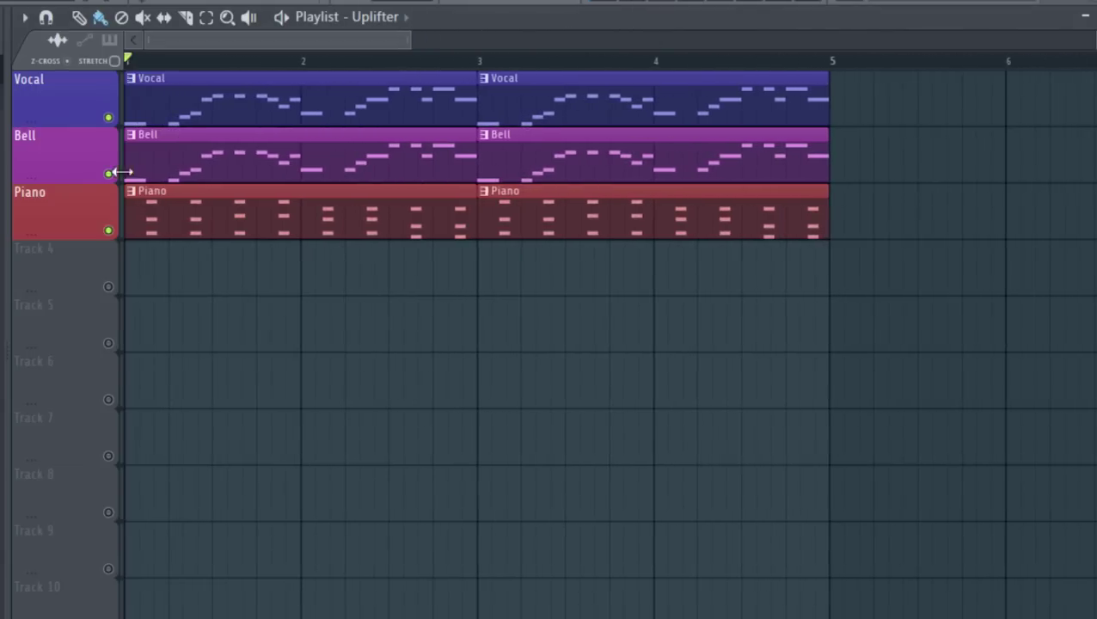
left_click(108, 176, "ctrl")
key("space")
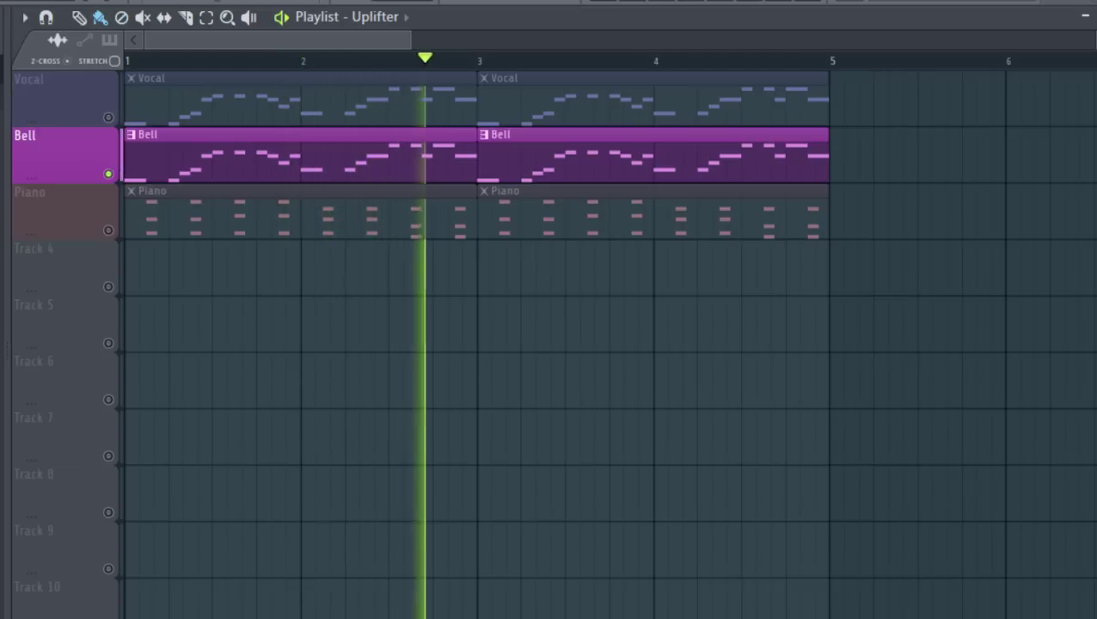
key("space")
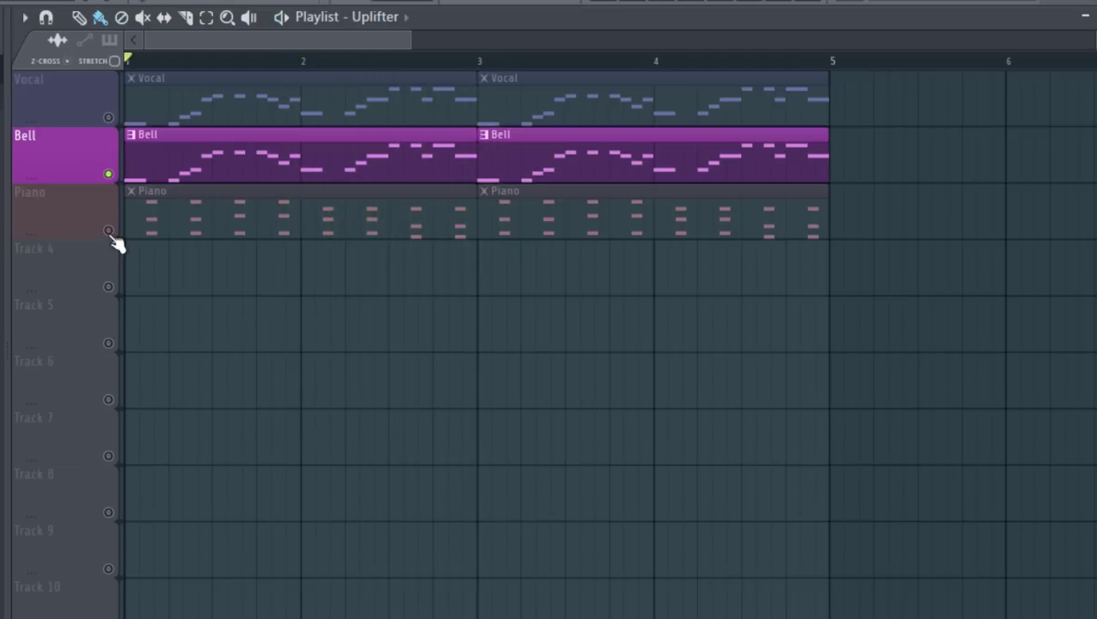
Open the Piano pattern's notes in the piano roll and play the chords
double_click(155, 191)
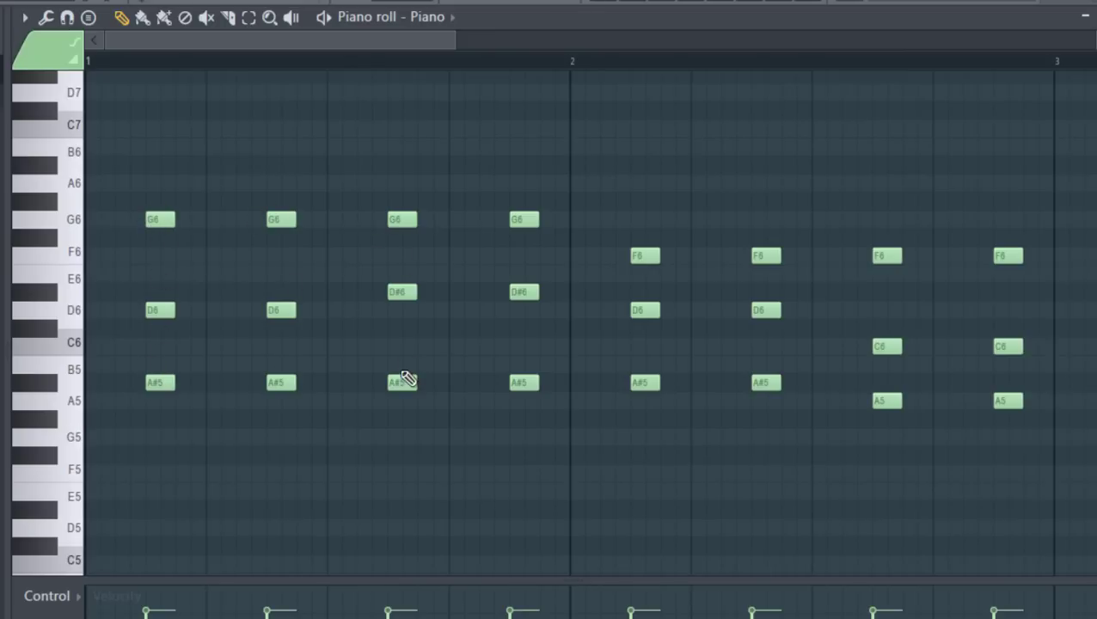
key("space")
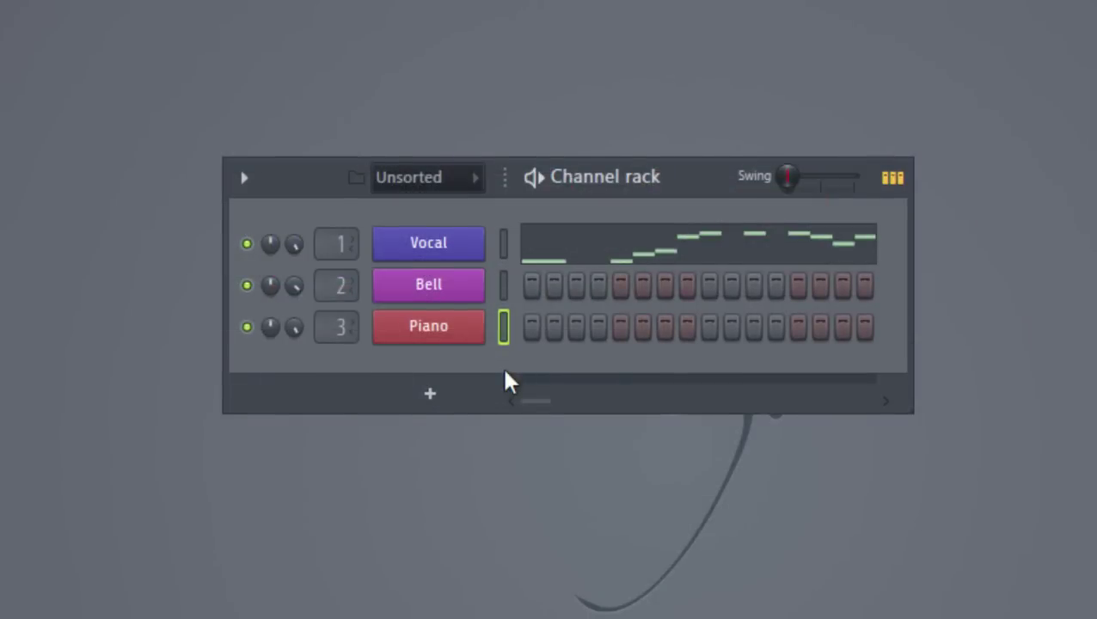
Delete the Vocal channel from the channel rack
right_click(446, 243)
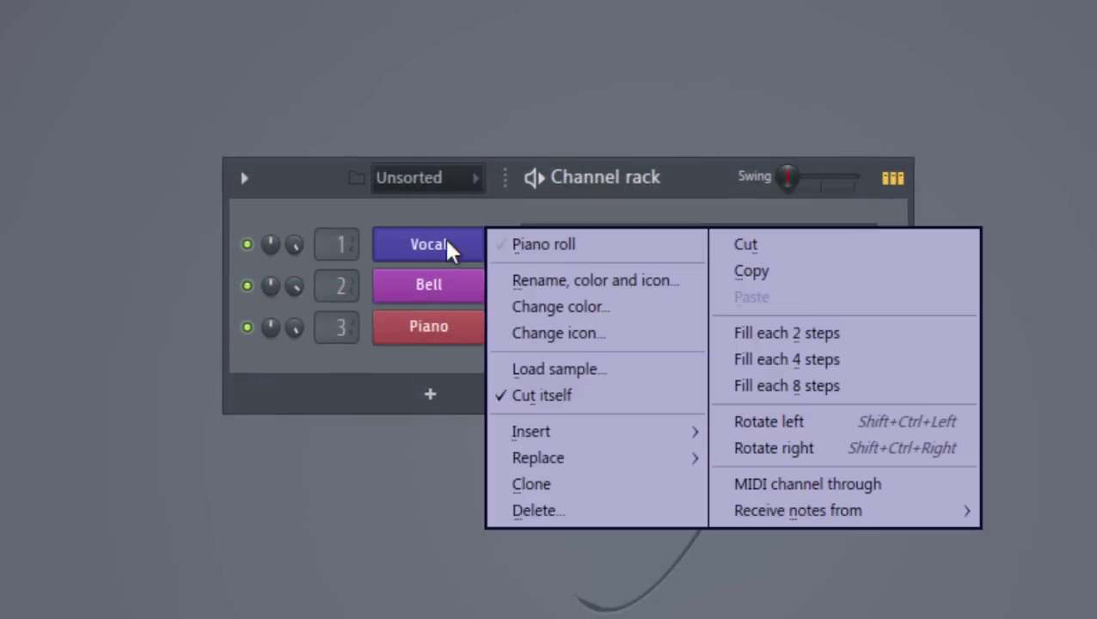
left_click(539, 509)
left_click(636, 457)
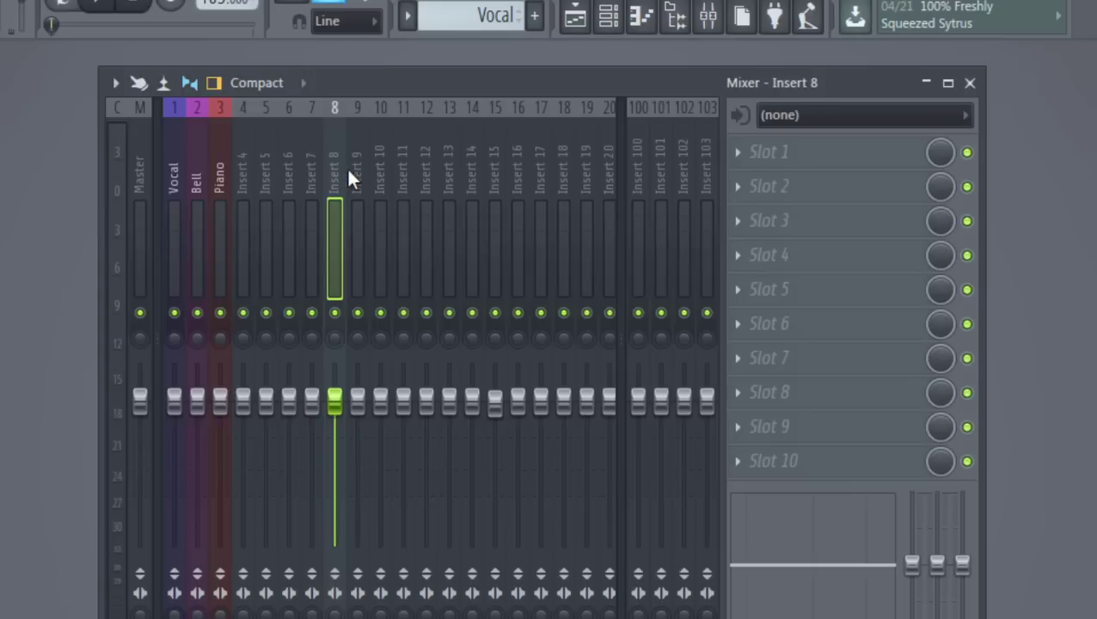
Set mixer track Insert 8's audio input to mono In 1 and load Edison into its first effect slot
left_click(785, 121)
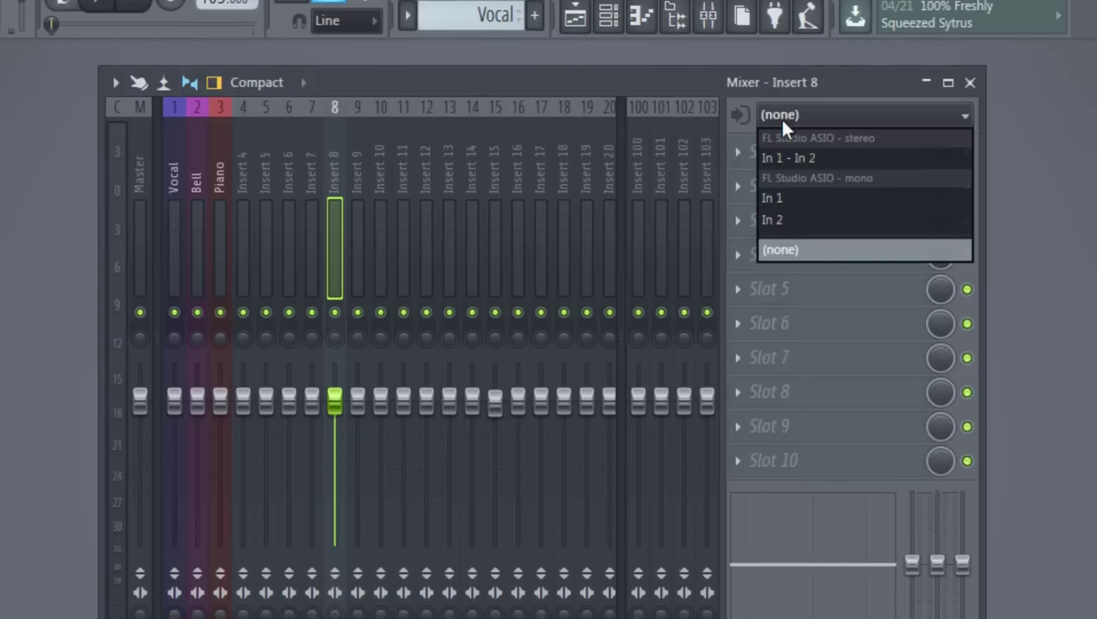
left_click(783, 194)
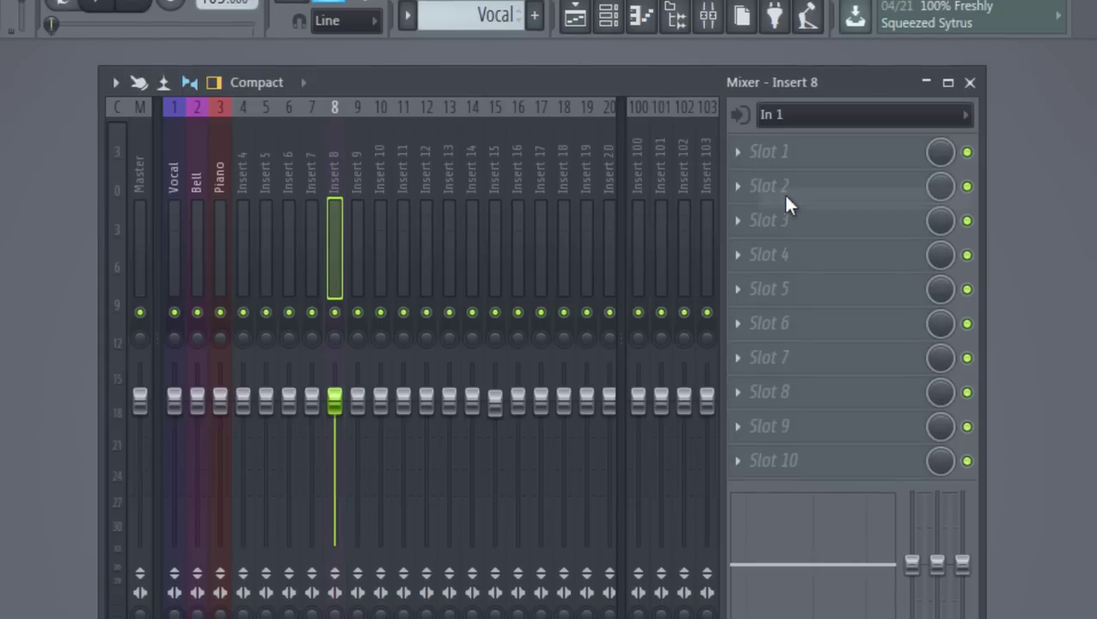
left_click(738, 152)
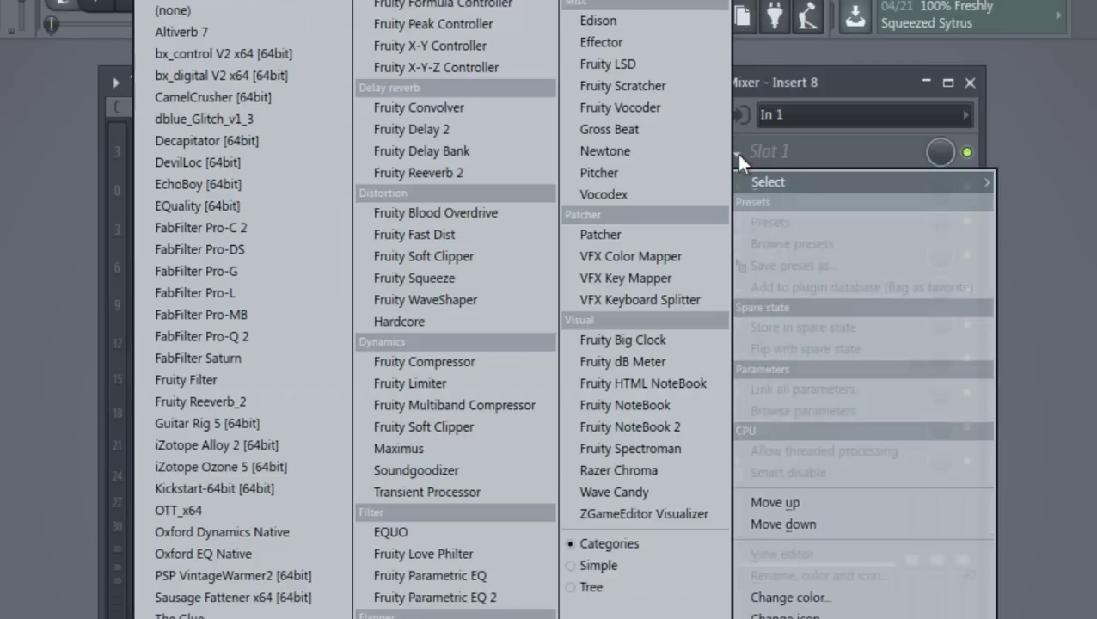
left_click(628, 17)
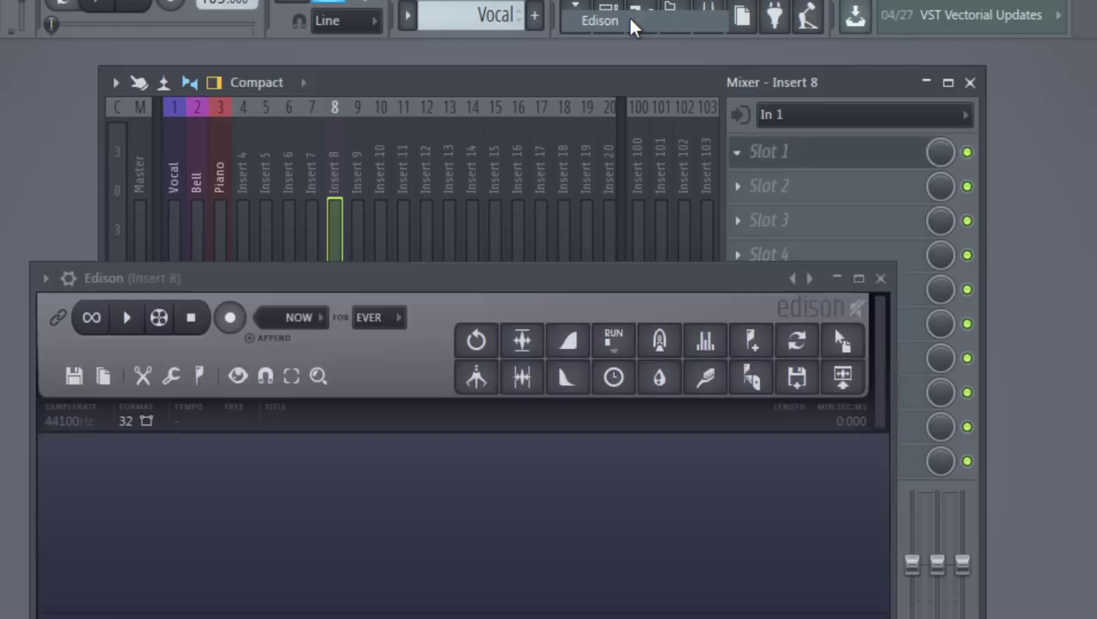
Record a vocal take about 1.8 seconds long in Edison with the recording mode set to Now, and play it back
left_click(404, 70)
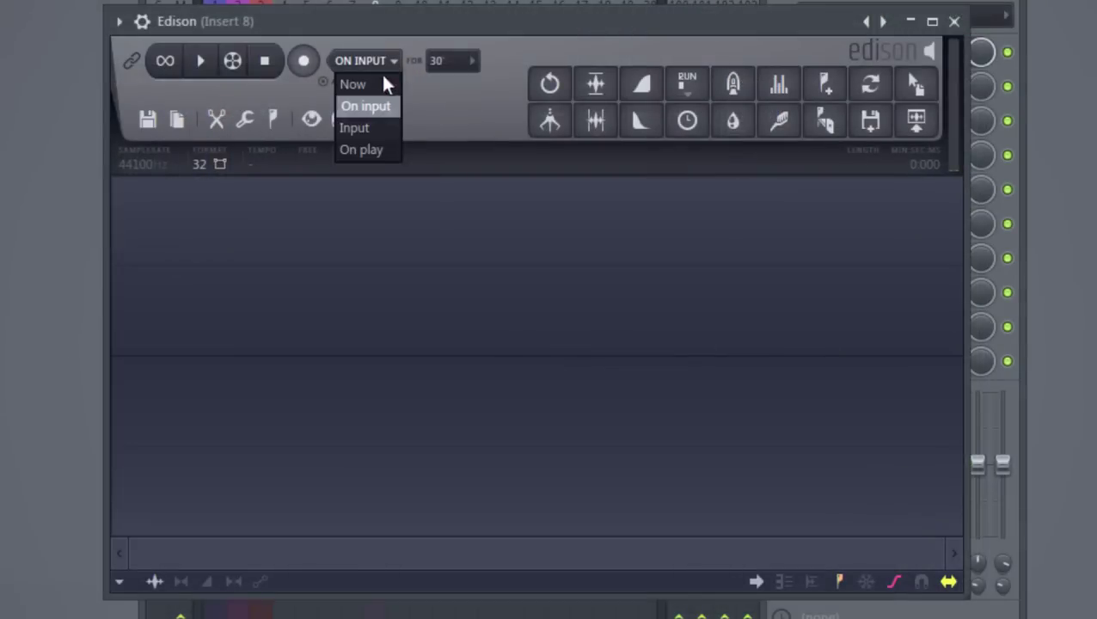
left_click(378, 86)
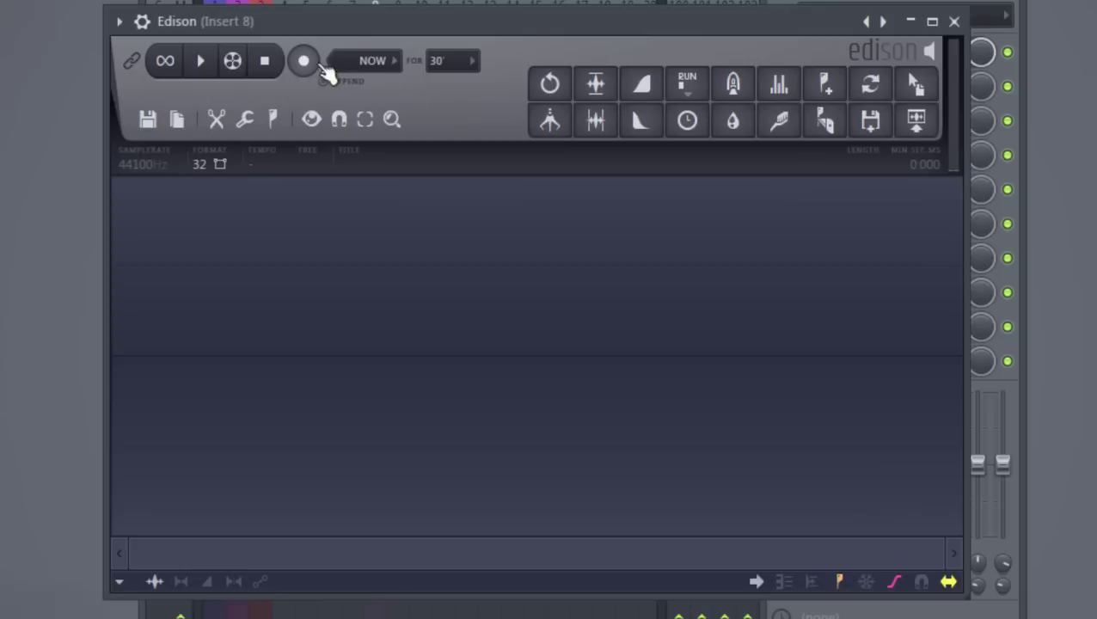
left_click(306, 62)
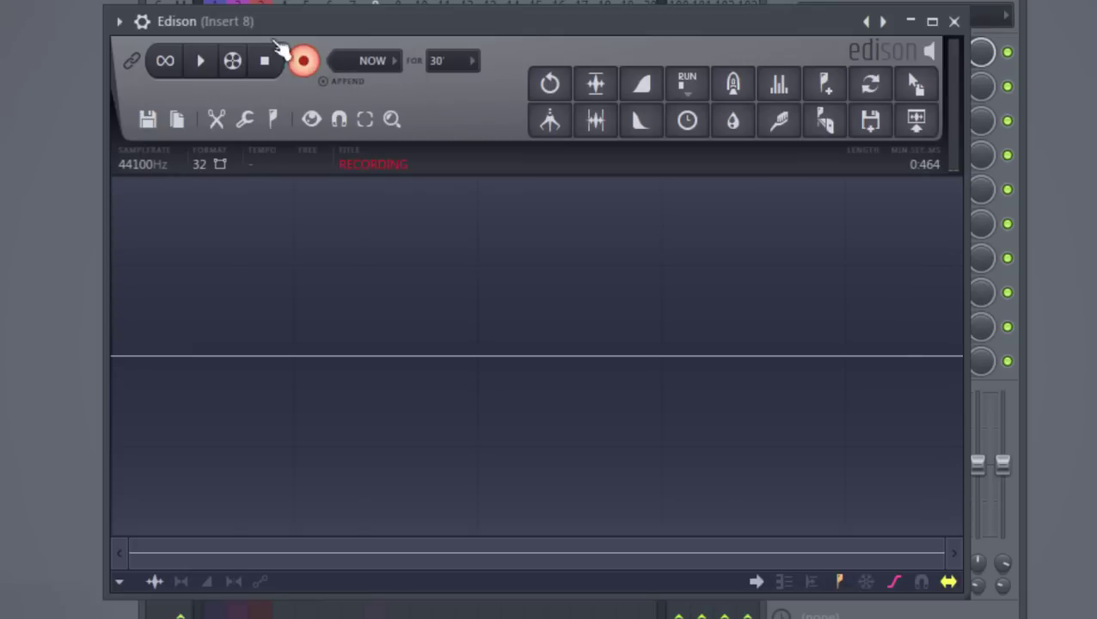
left_click(305, 62)
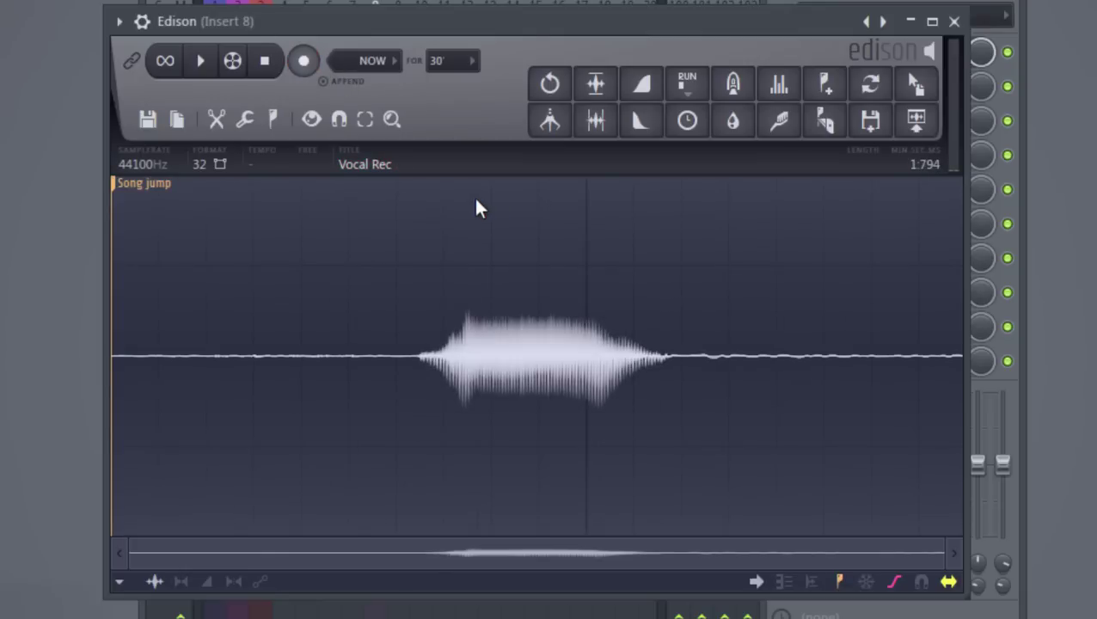
left_click(213, 66)
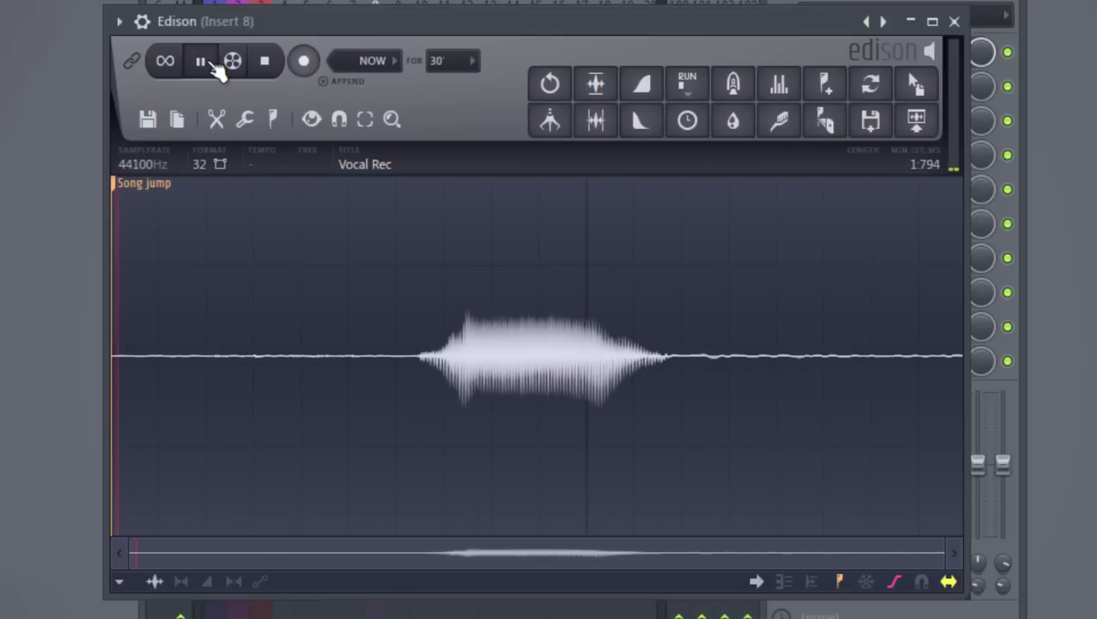
left_click(265, 62)
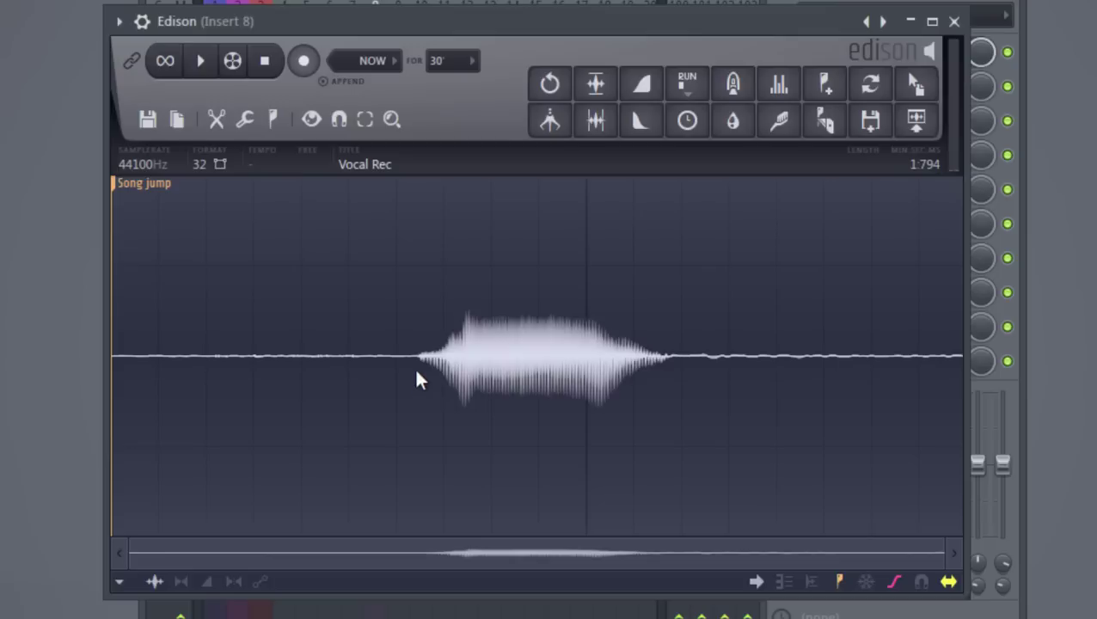
Delete the silence before and after the vocal in the recording, and play the trimmed take
left_click_drag(416, 378, 103, 380)
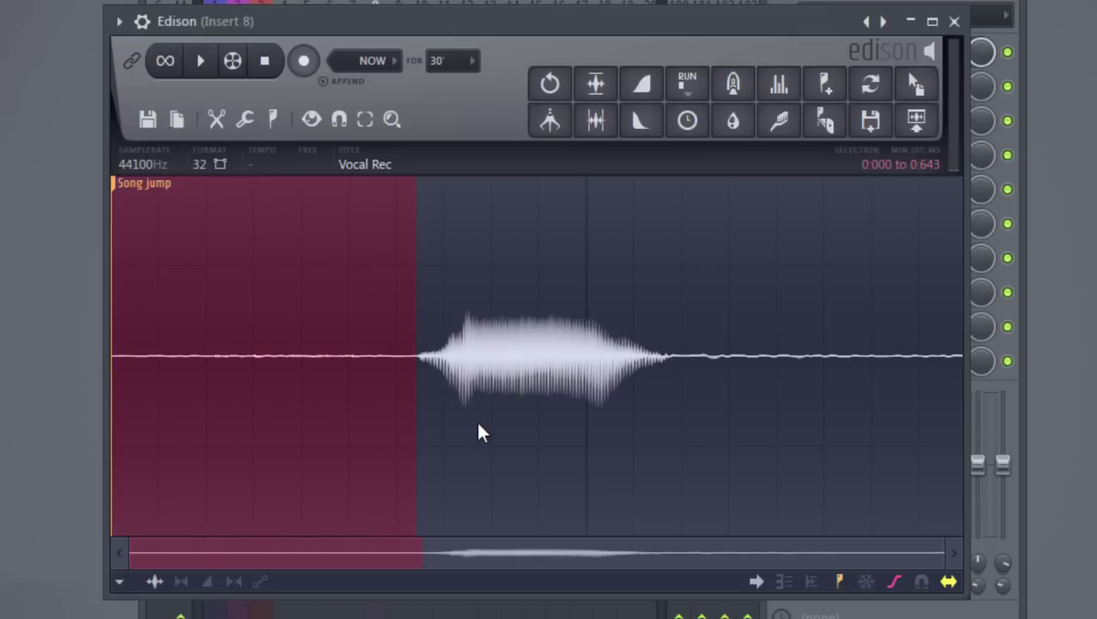
key("Delete")
left_click_drag(459, 27, 464, 28)
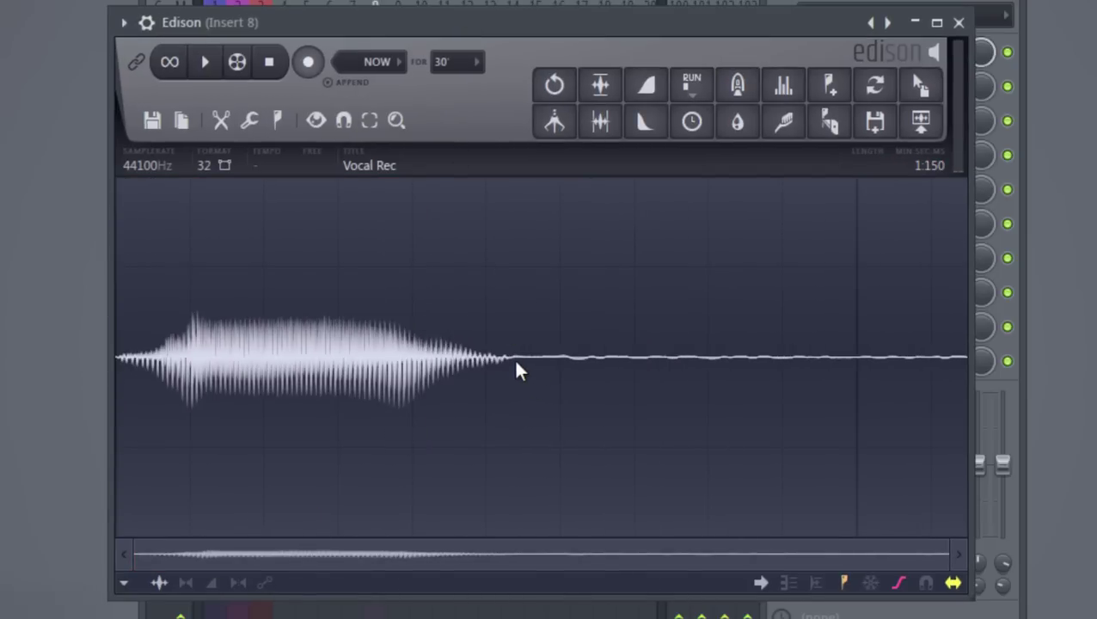
left_click_drag(514, 364, 1017, 378)
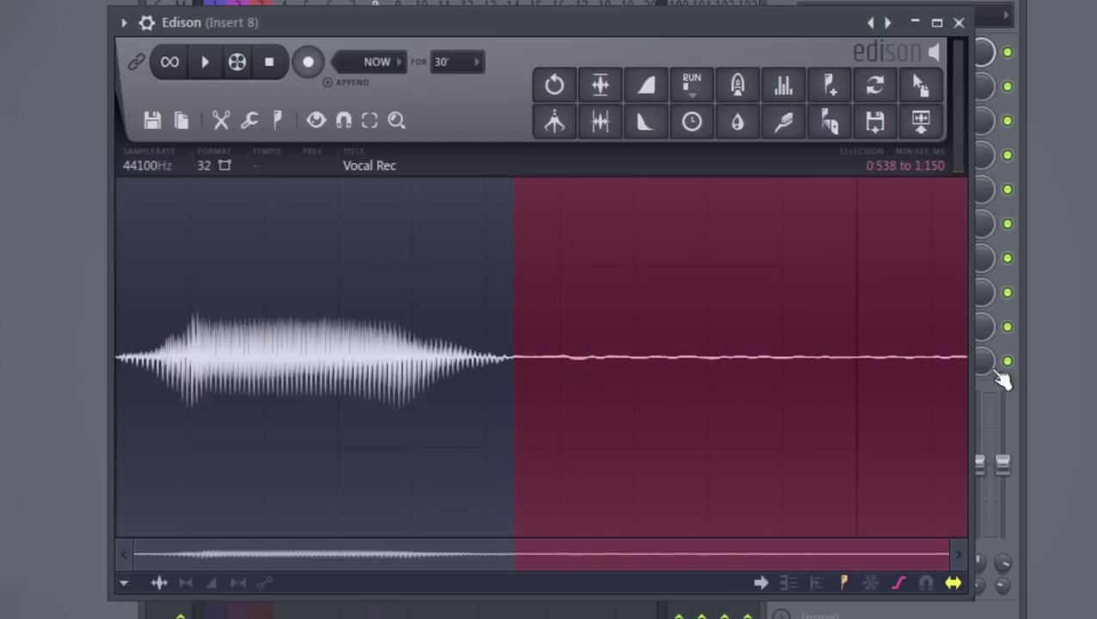
key("Delete")
left_click(209, 64)
left_click(272, 65)
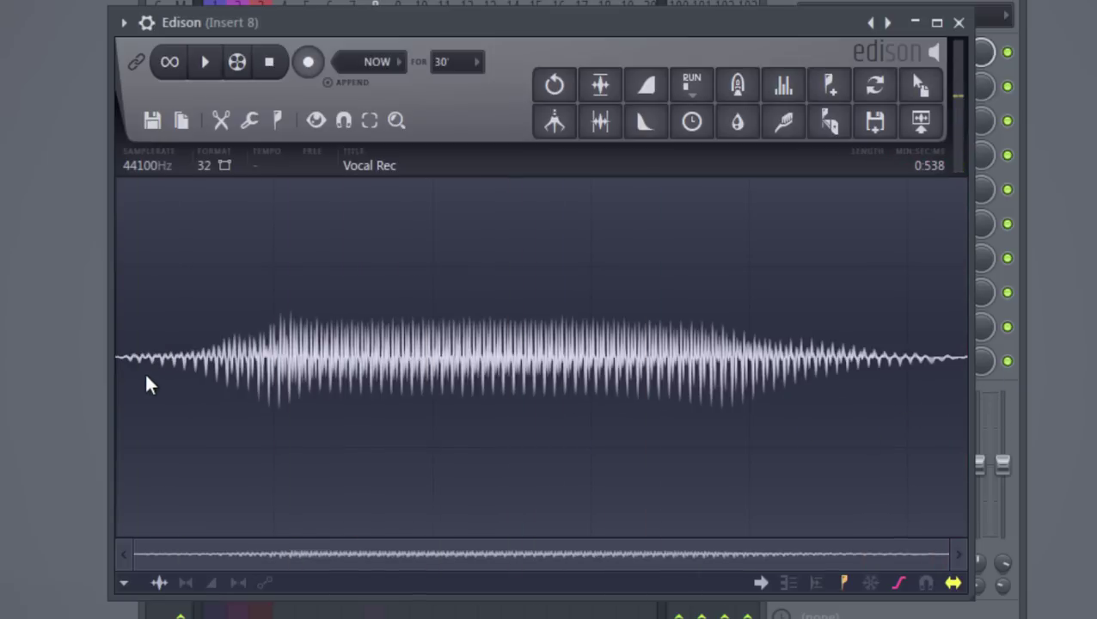
Trim a further sliver off the start of the recorded vocal and listen to it
left_click_drag(137, 377, 86, 377)
key("Delete")
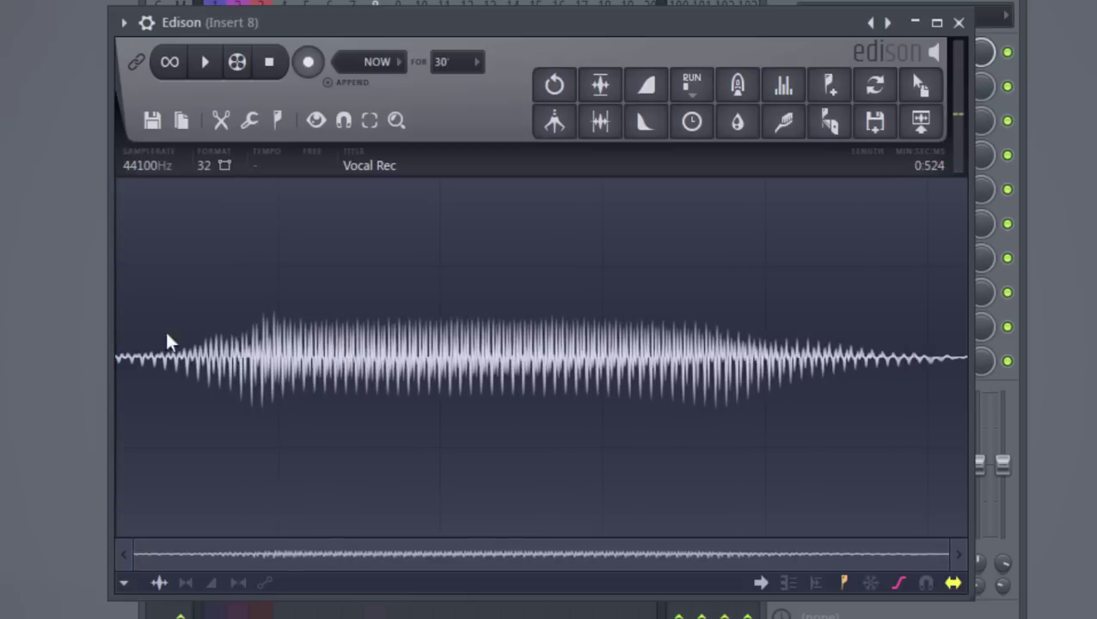
left_click(207, 64)
left_click(209, 64)
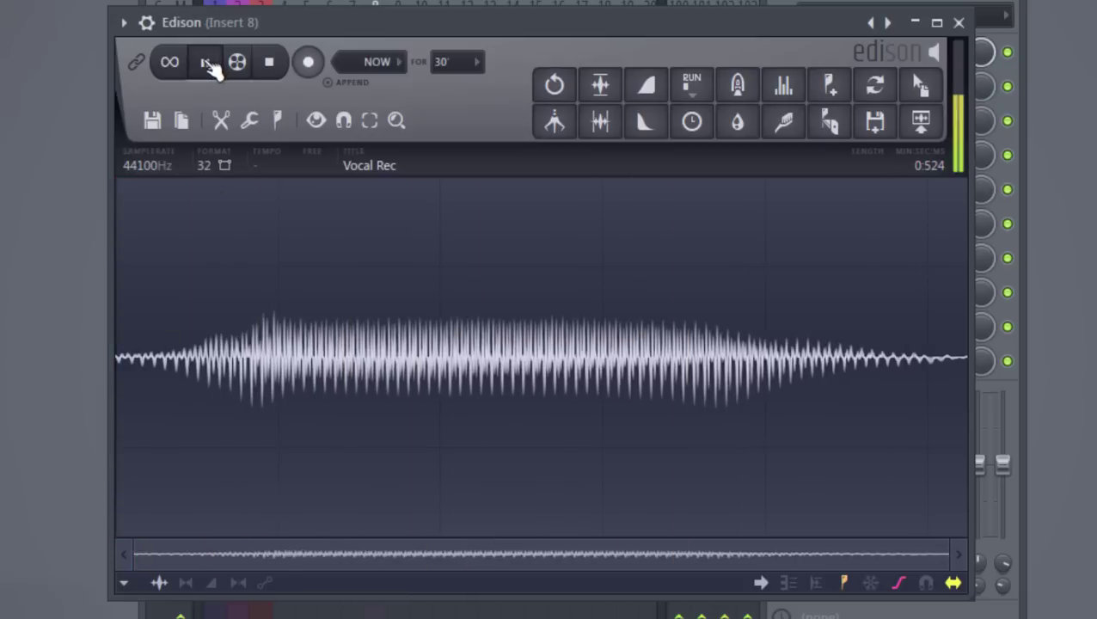
Add a slight Blur effect to the recorded vocal, raising the amount a little and previewing it
left_click(740, 127)
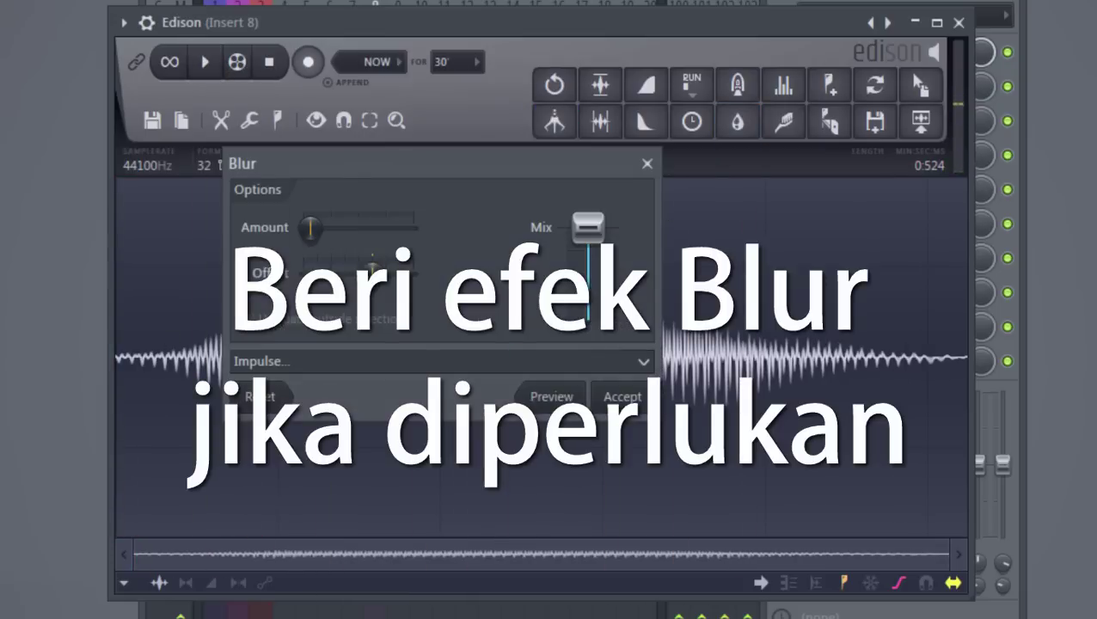
left_click(549, 399)
left_click_drag(311, 229, 315, 229)
left_click(571, 402)
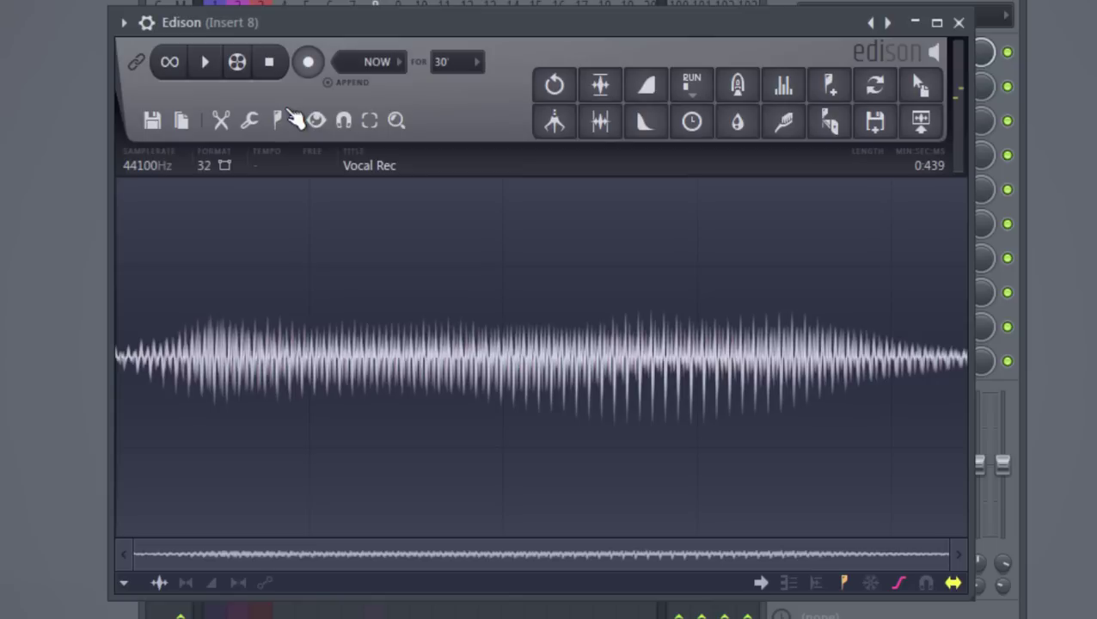
Load Newtone into the second effect slot of mixer track Insert 8
key("F9")
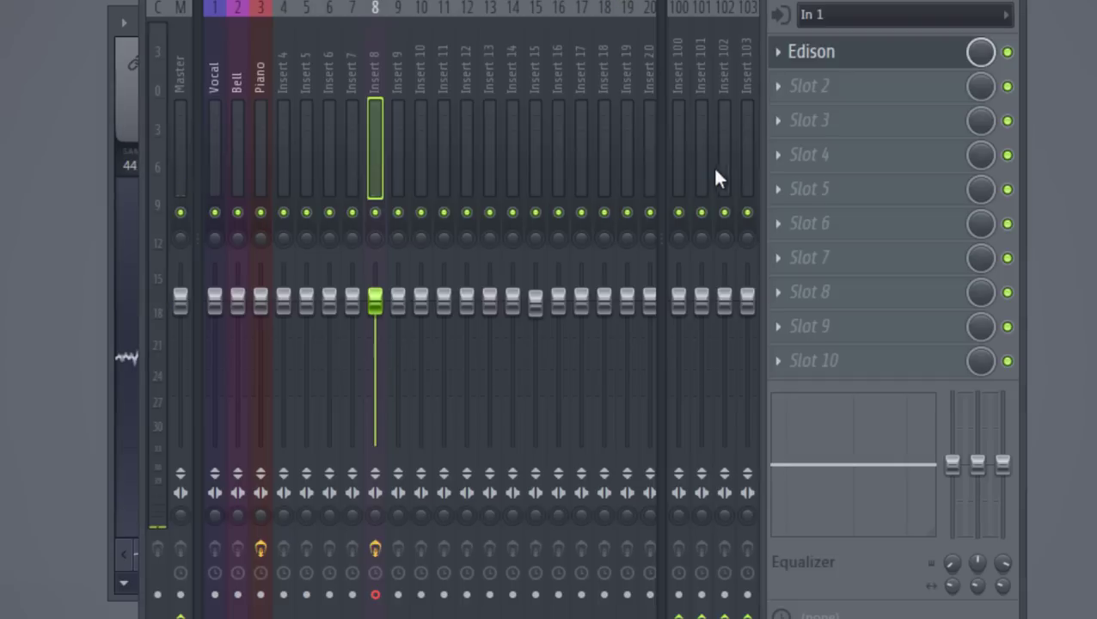
left_click(774, 86)
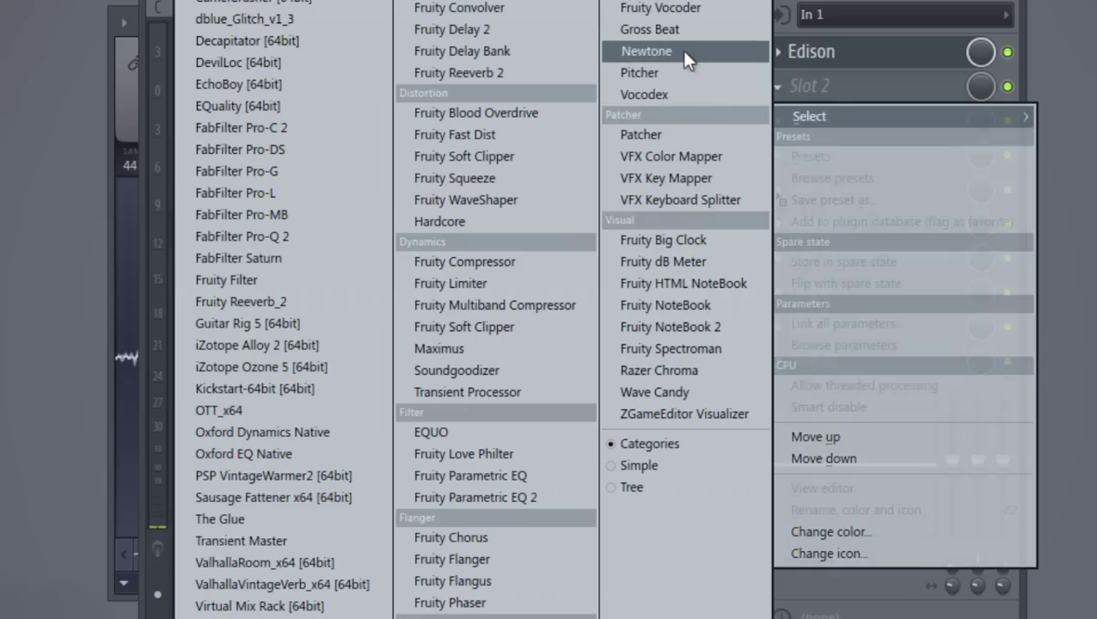
left_click(686, 53)
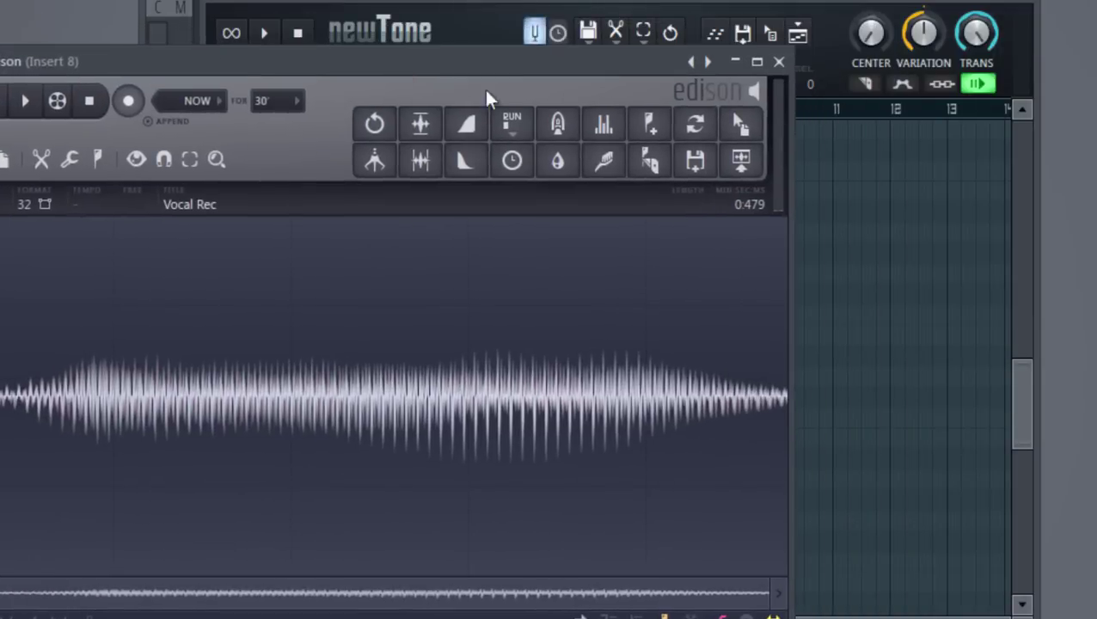
Transfer the trimmed vocal recording from Edison into Newtone and close Edison
left_click_drag(740, 129, 292, 336)
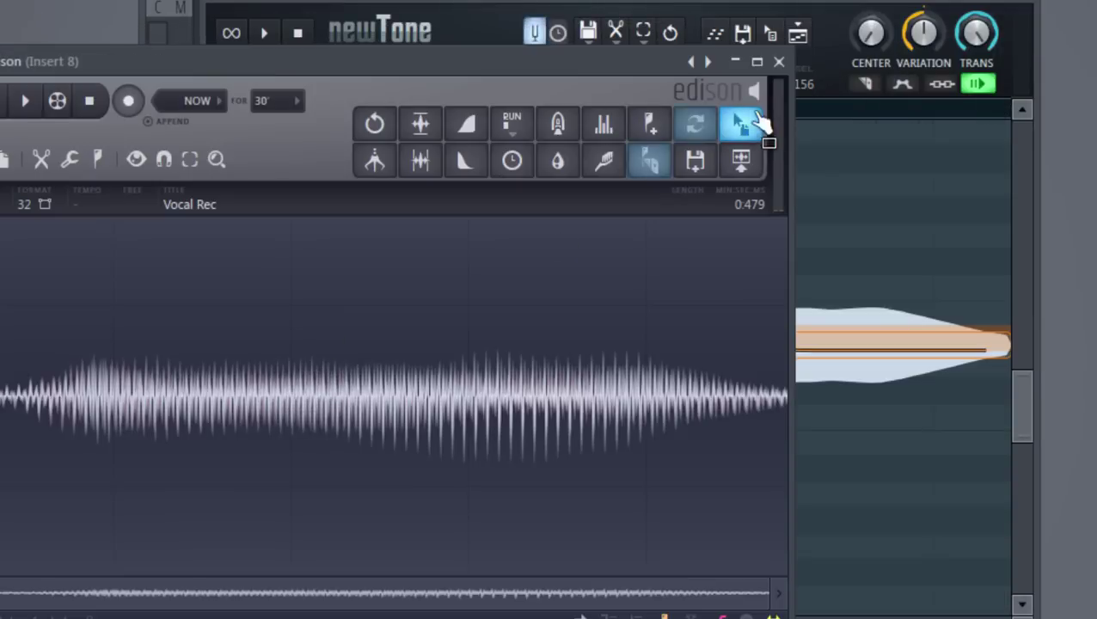
left_click(778, 61)
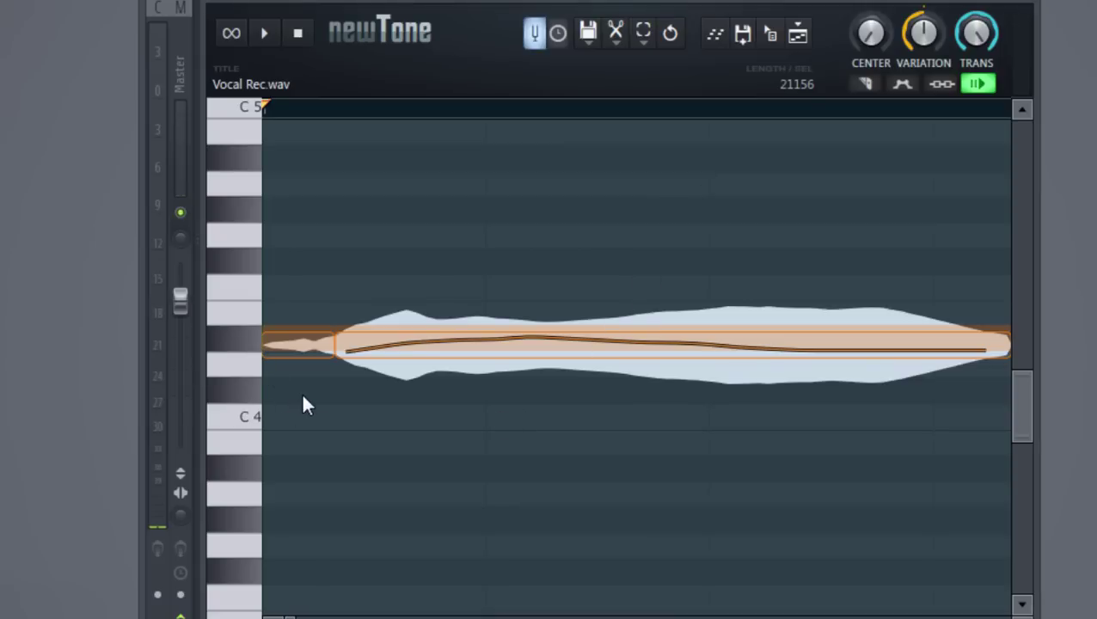
Snap both vocal segments in Newtone exactly onto the D# key and flatten their pitch variation completely
left_click(302, 343)
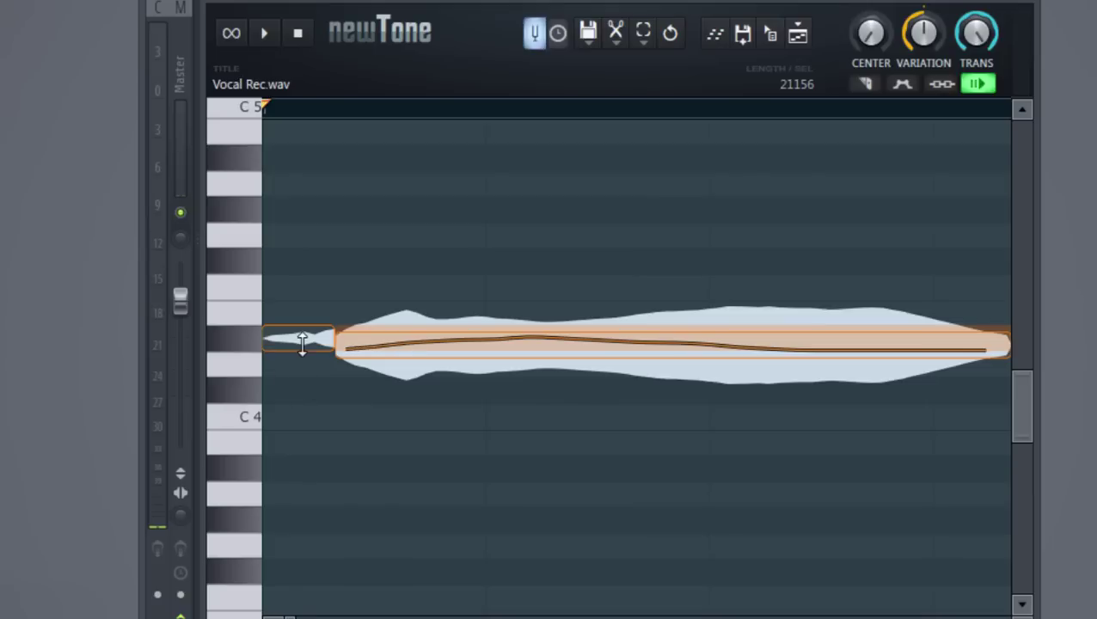
left_click(424, 353)
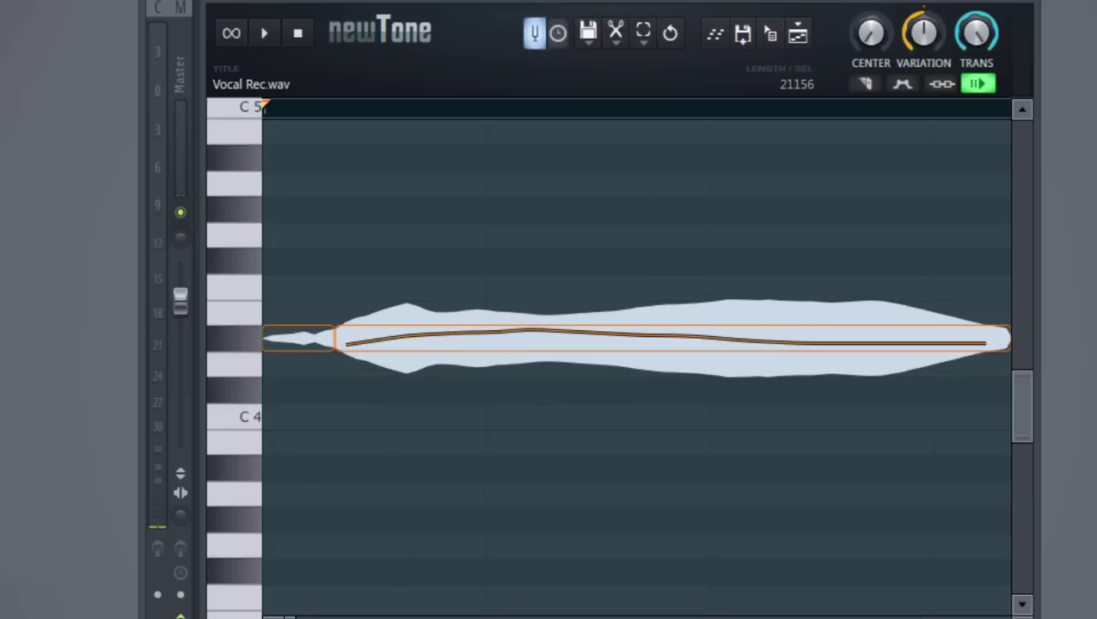
left_click_drag(287, 616, 301, 616)
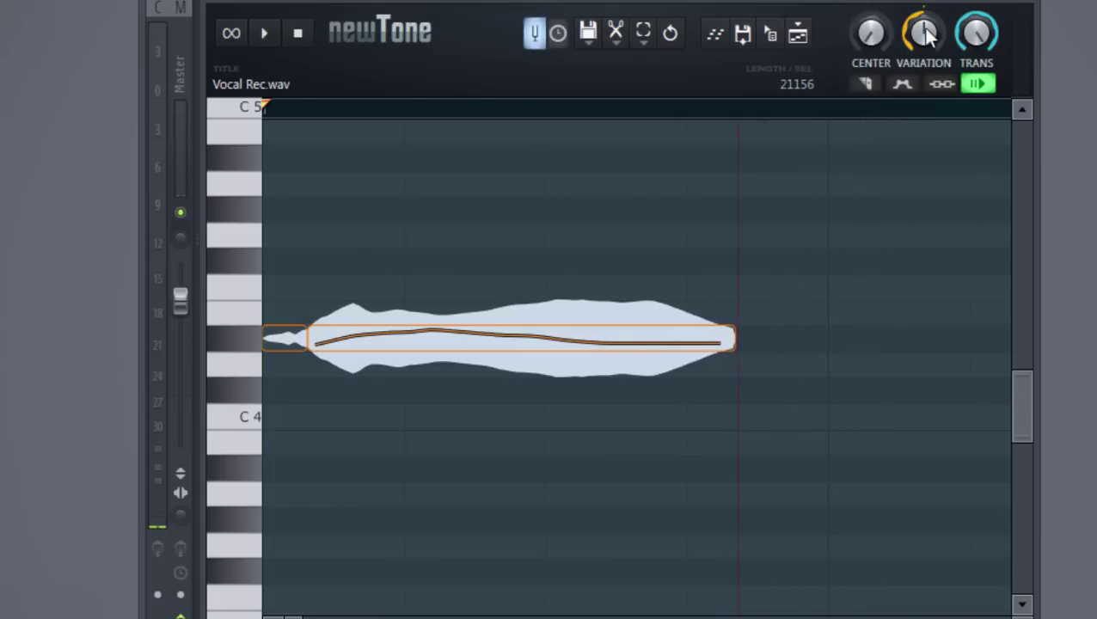
left_click_drag(924, 33, 923, 73)
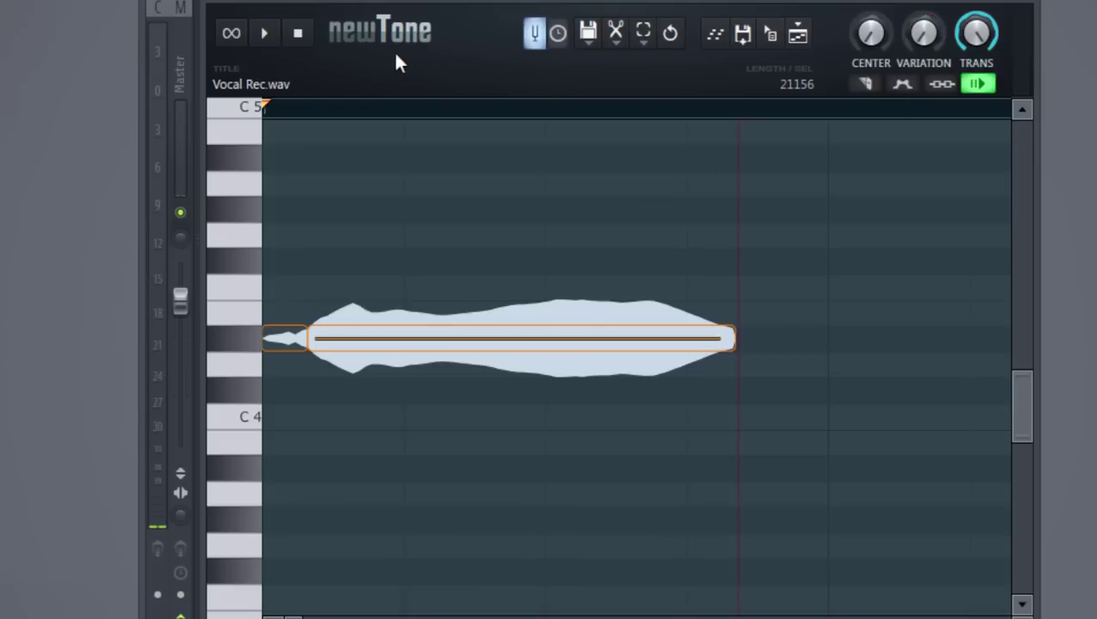
Send the tuned vocal from Newtone to the channel rack as a new sampler channel, and hide the mixer
left_click_drag(494, 16, 703, 2)
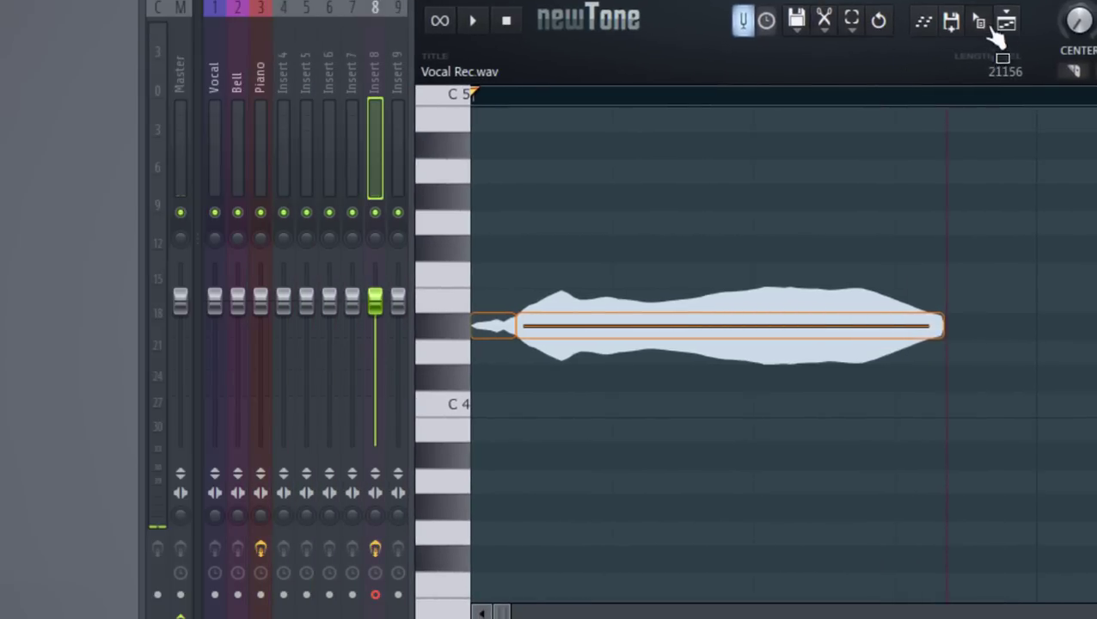
left_click_drag(981, 25, 397, 252)
key("F6")
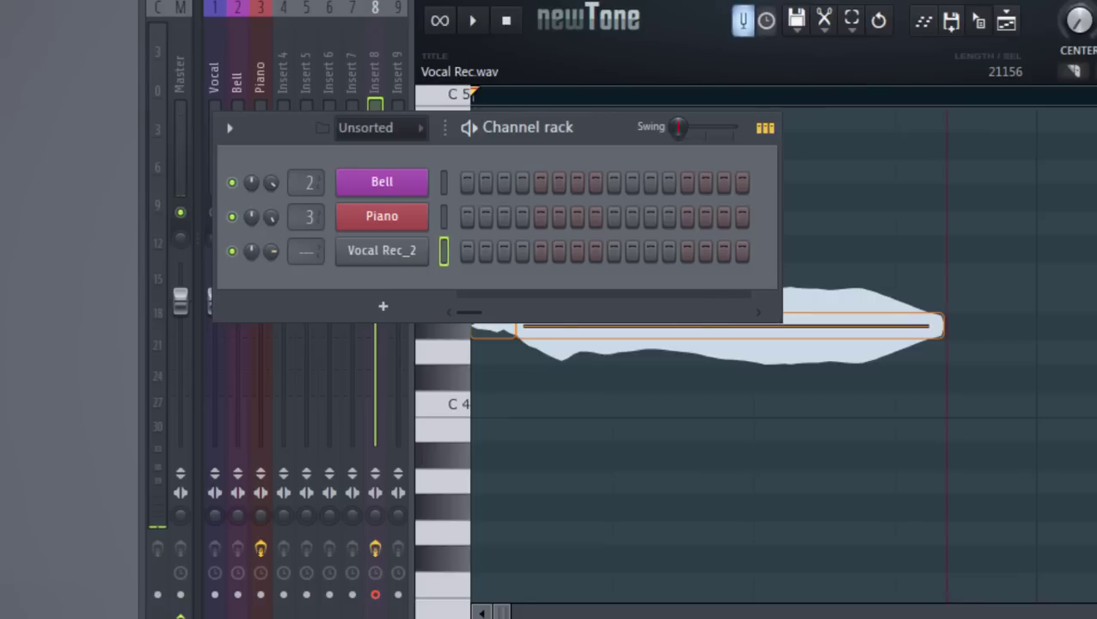
key("F6")
key("F6")
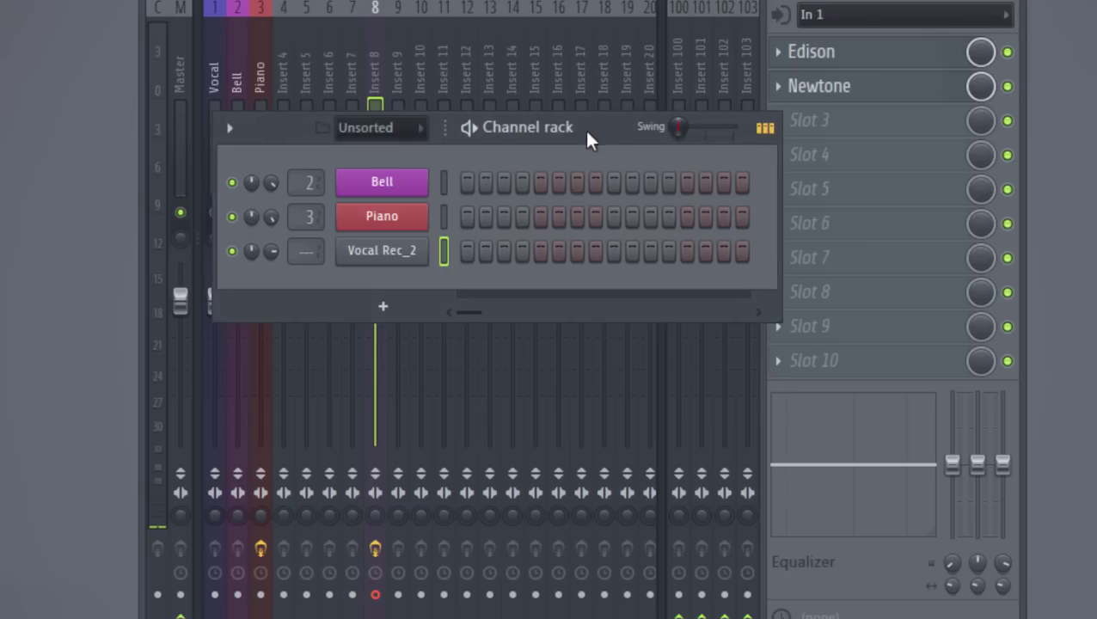
key("F9")
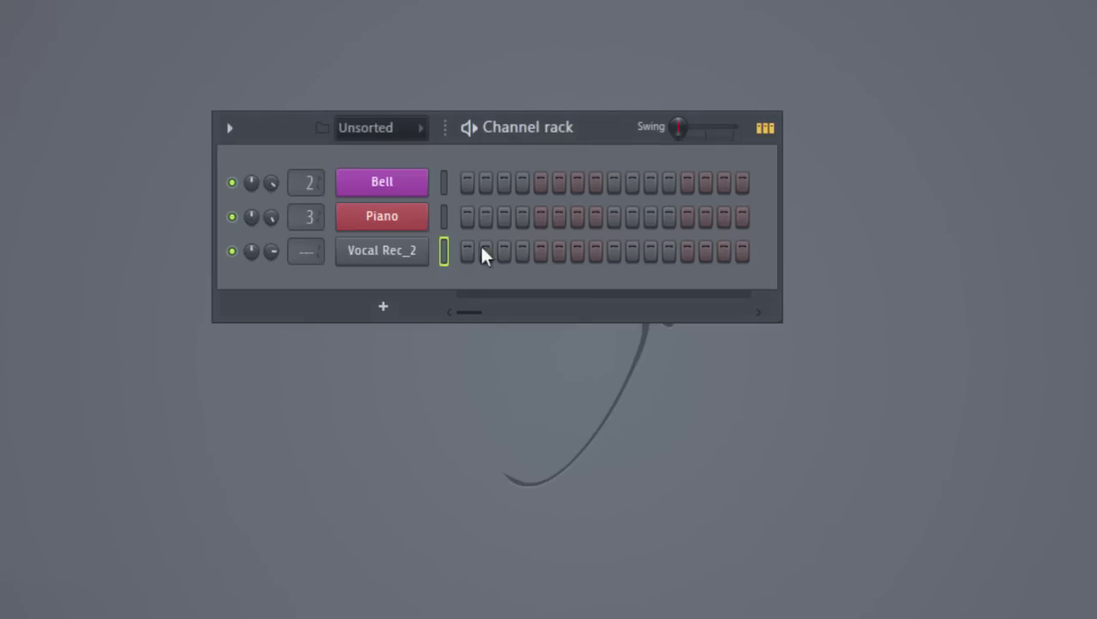
Set the root note of the Vocal Rec_2 sampler channel to D#5
left_click(400, 254)
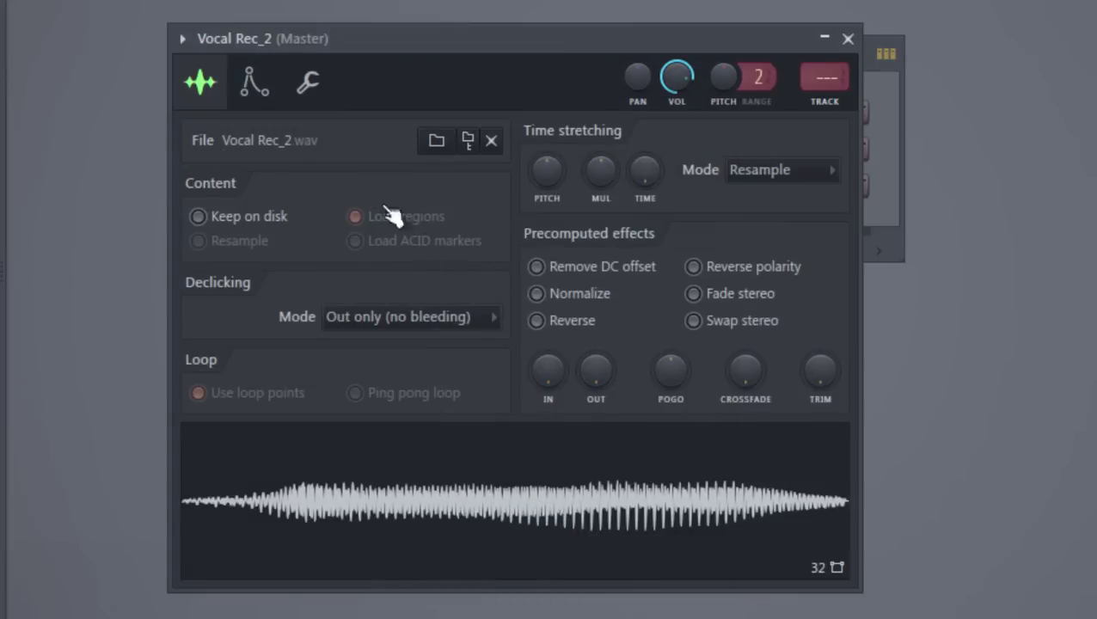
left_click(263, 94)
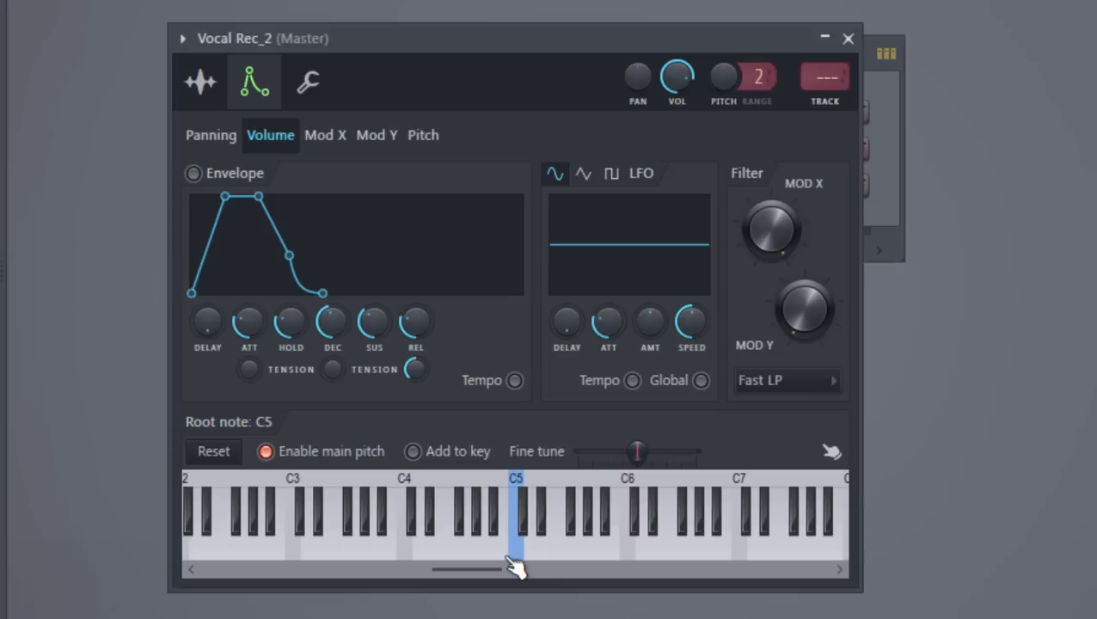
right_click(544, 526)
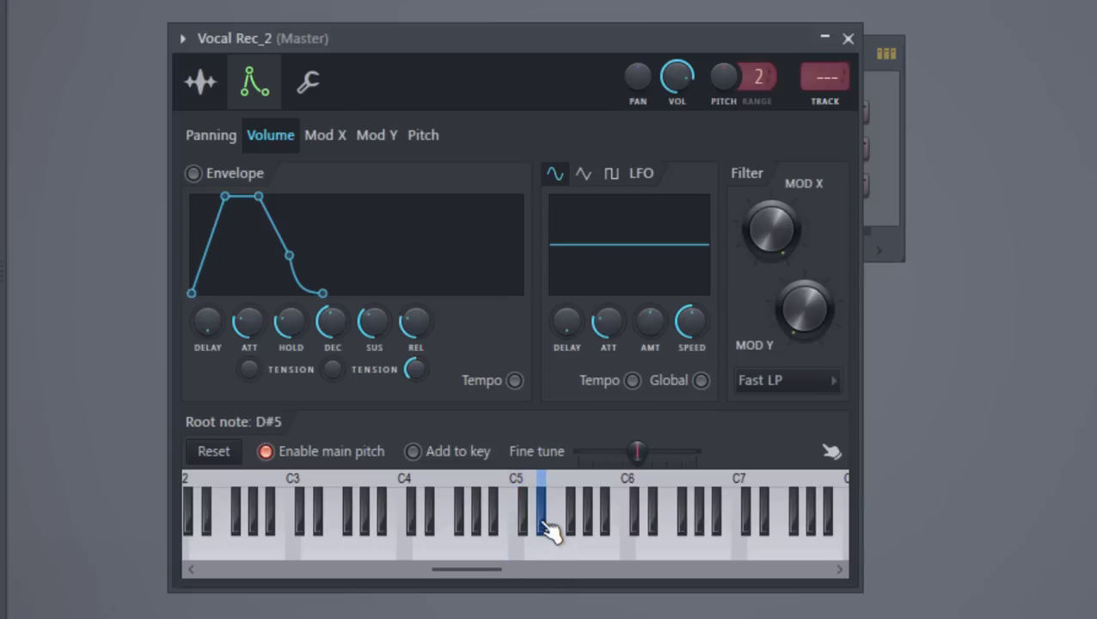
Enable the sampler's volume envelope with attack, sustain and release at zero, a longer hold and a shorter decay
left_click(258, 195)
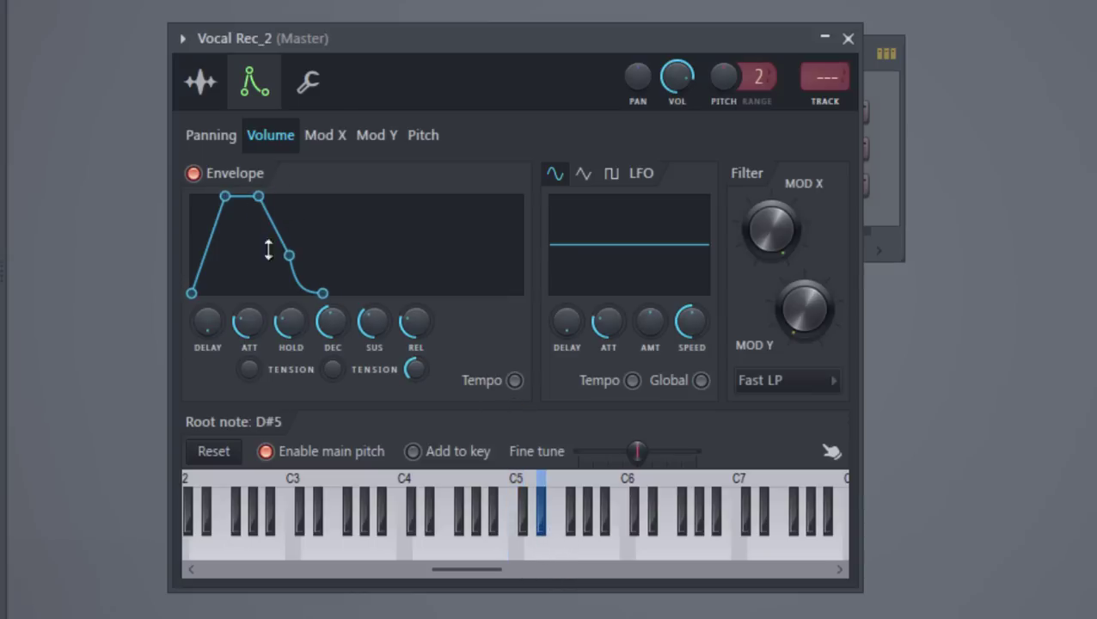
scroll(256, 320, "down", 5)
scroll(373, 321, "down", 5)
scroll(416, 321, "down", 4)
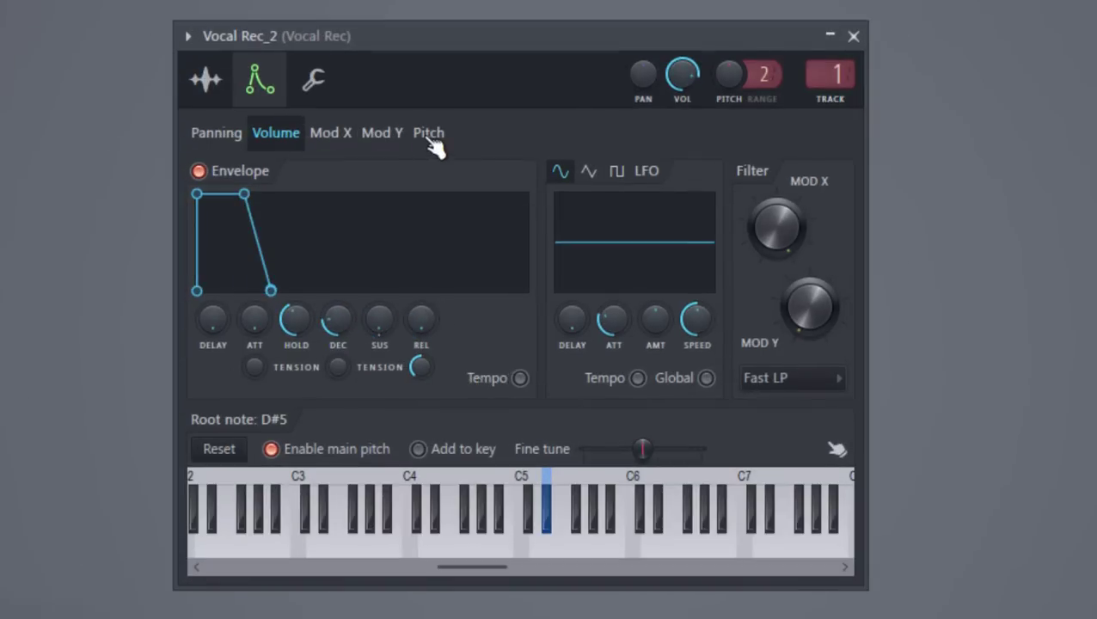
Enable the pitch envelope with attack, hold, sustain and release at zero, a very short decay and a raised positive amount
left_click(430, 136)
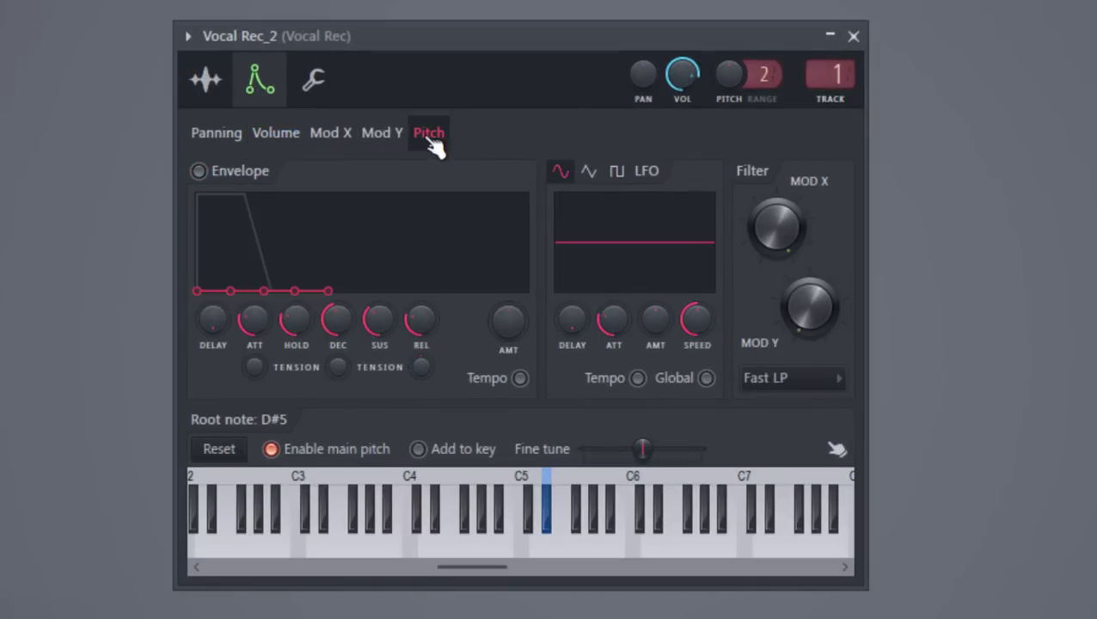
scroll(296, 322, "down", 3)
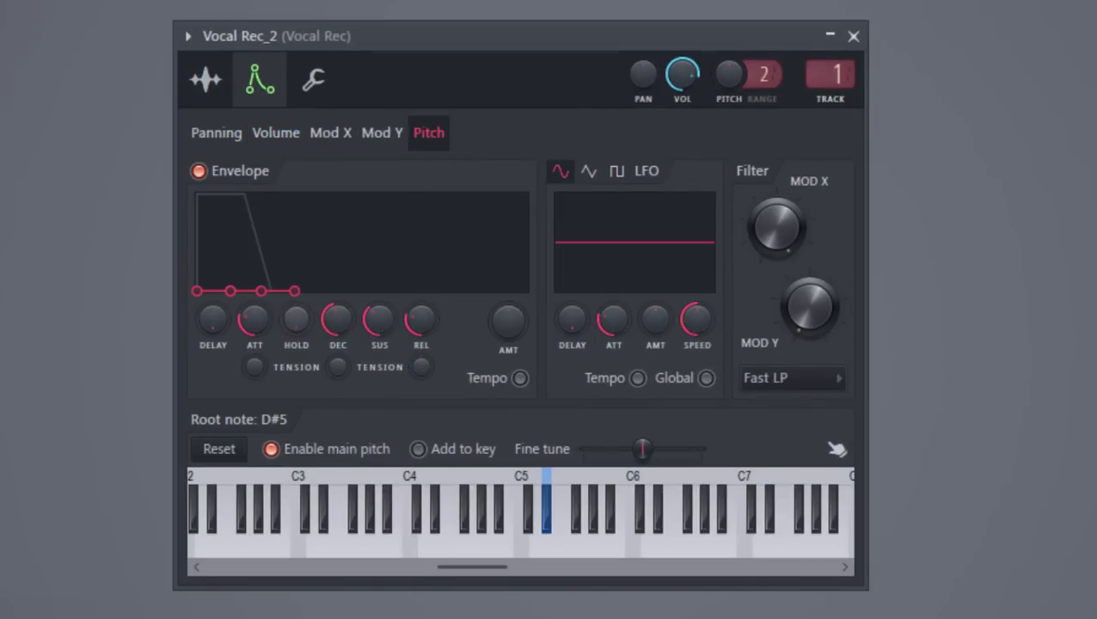
scroll(338, 320, "down", 4)
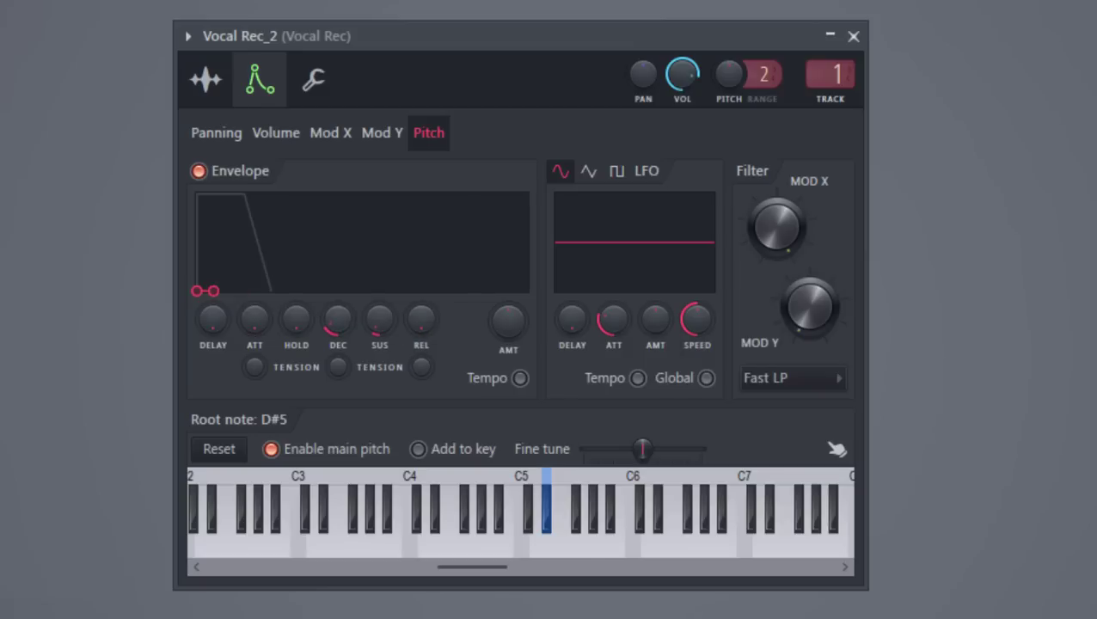
left_click_drag(500, 347, 502, 307)
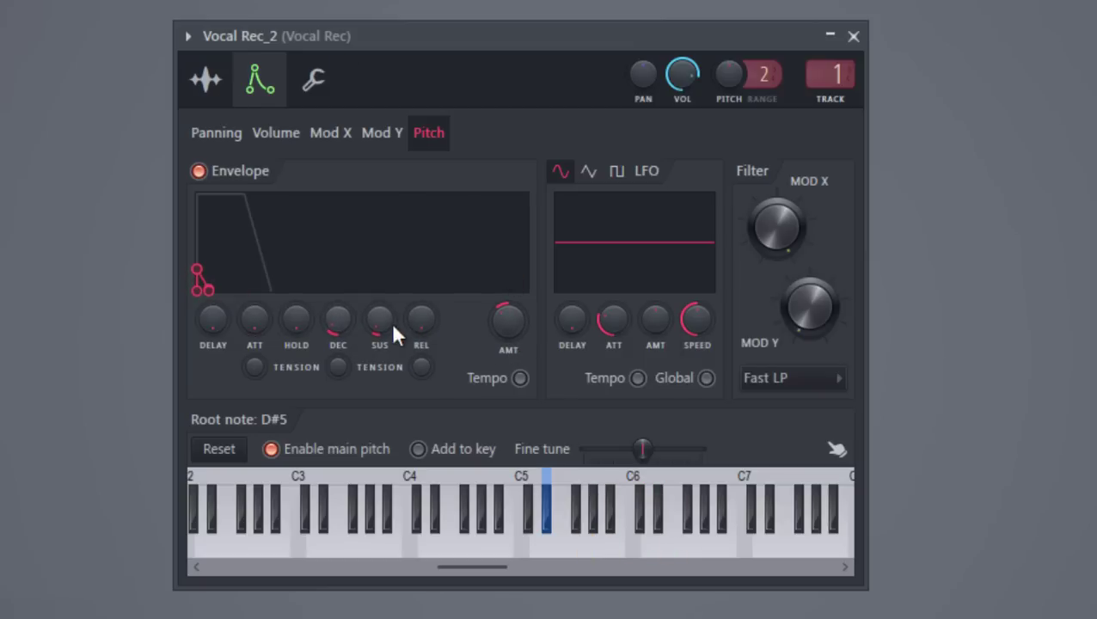
left_click_drag(338, 318, 331, 327)
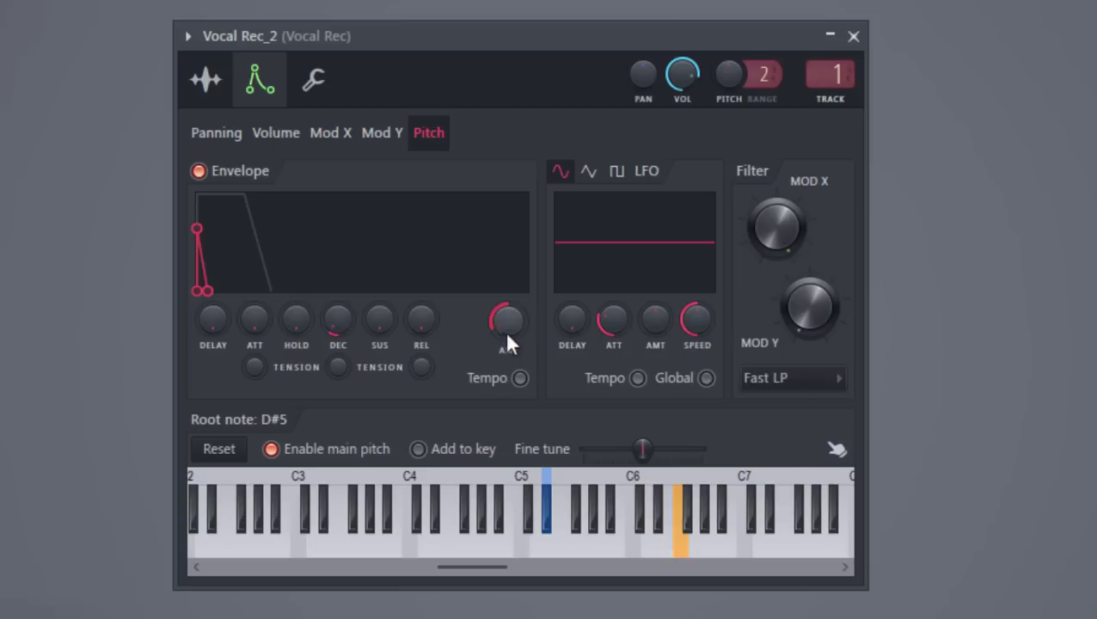
left_click_drag(327, 329, 340, 347)
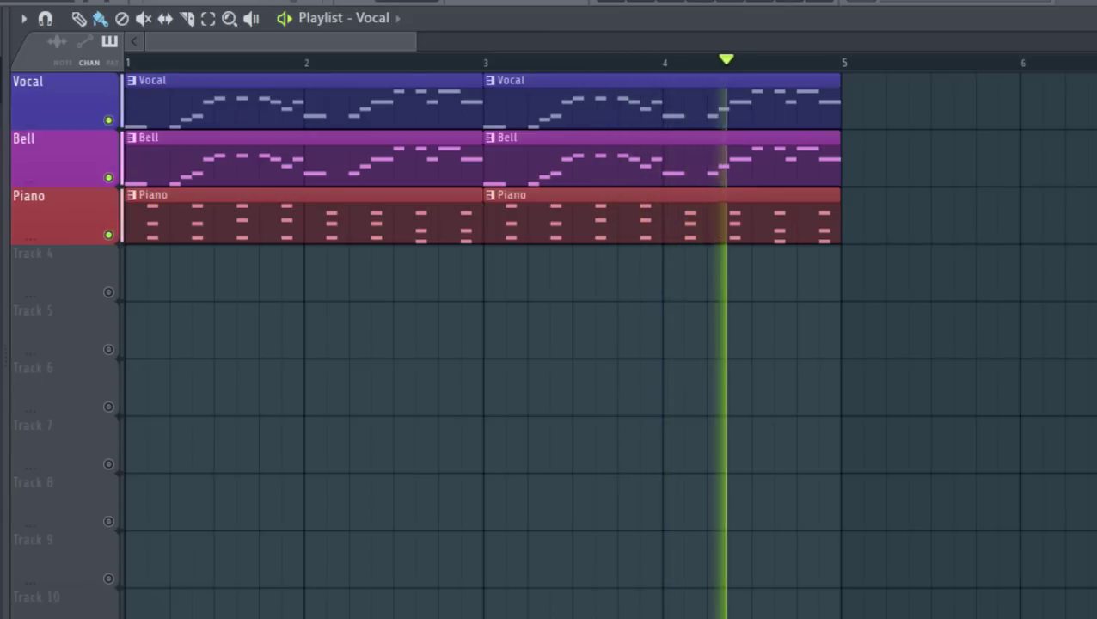
Play back the vocal melody with the arrangement and examine its notes in the piano roll
key("space")
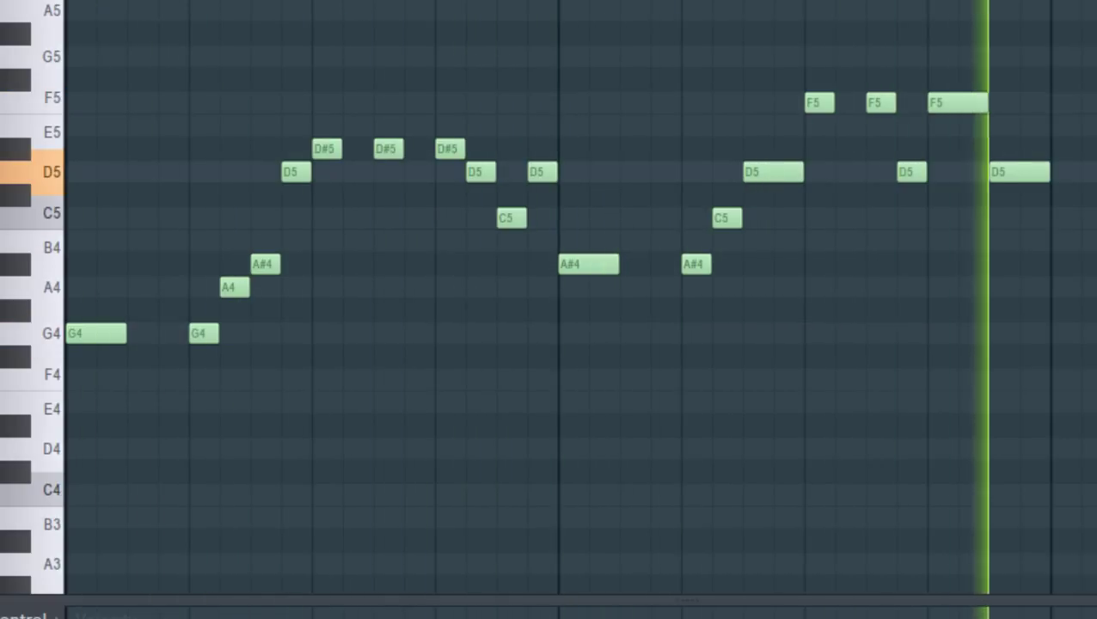
key("space")
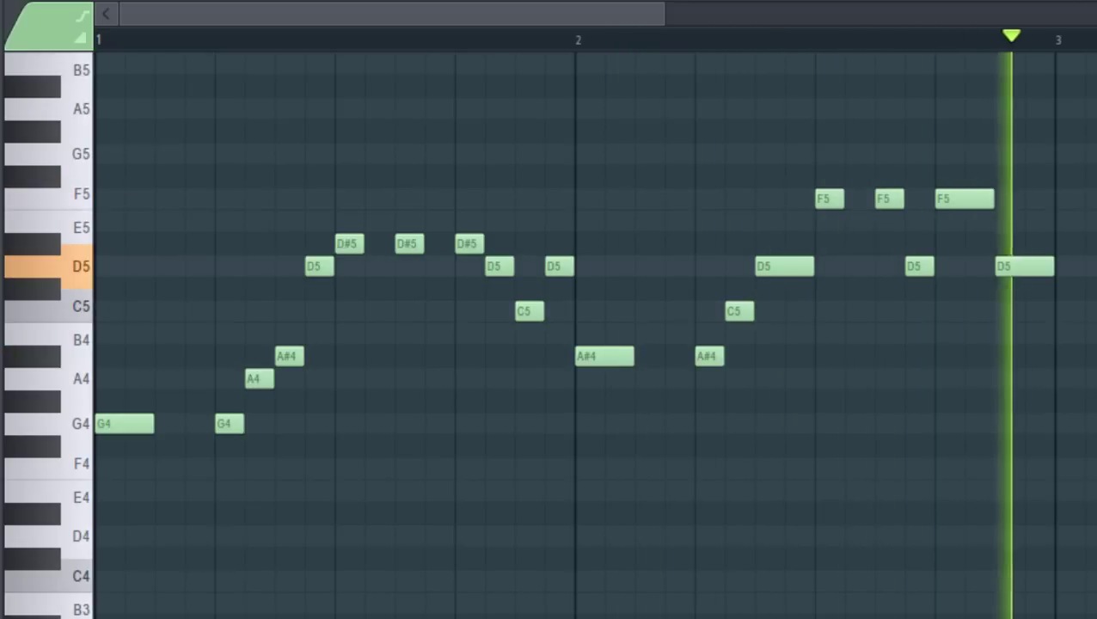
key("space")
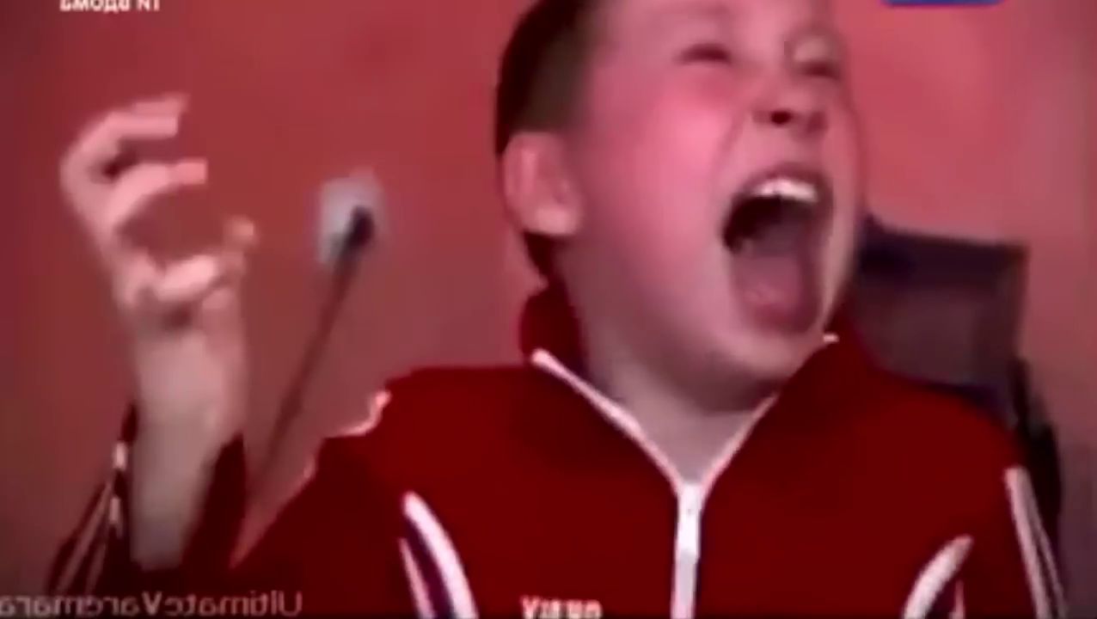
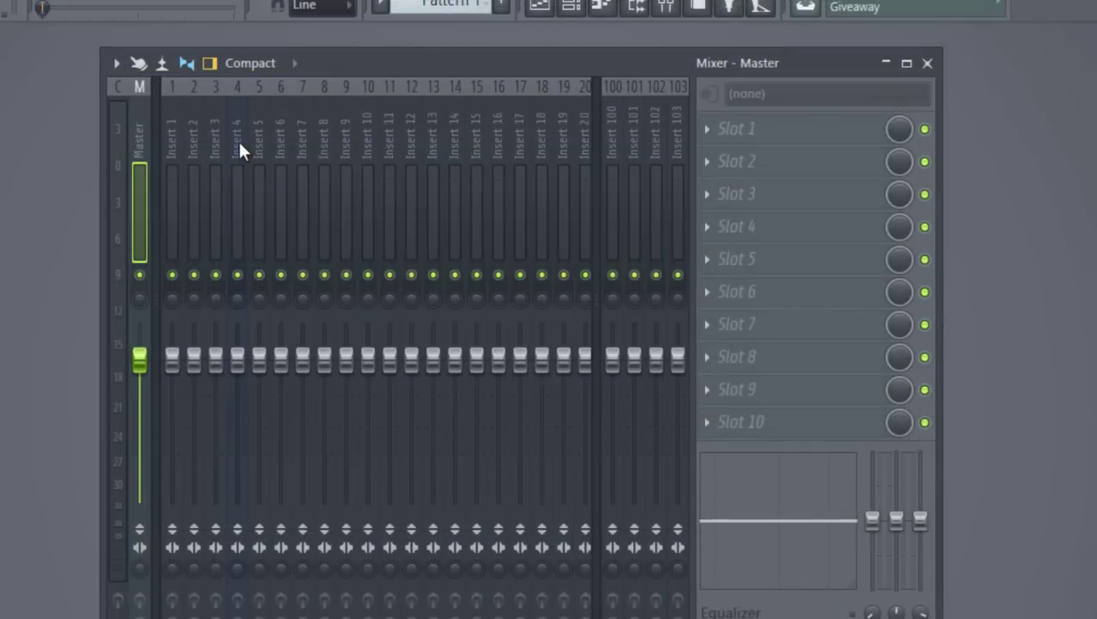
Rename mixer track Insert 4 as Vocal and give it a purple colour
right_click(237, 138)
left_click(289, 112)
type("Vocal")
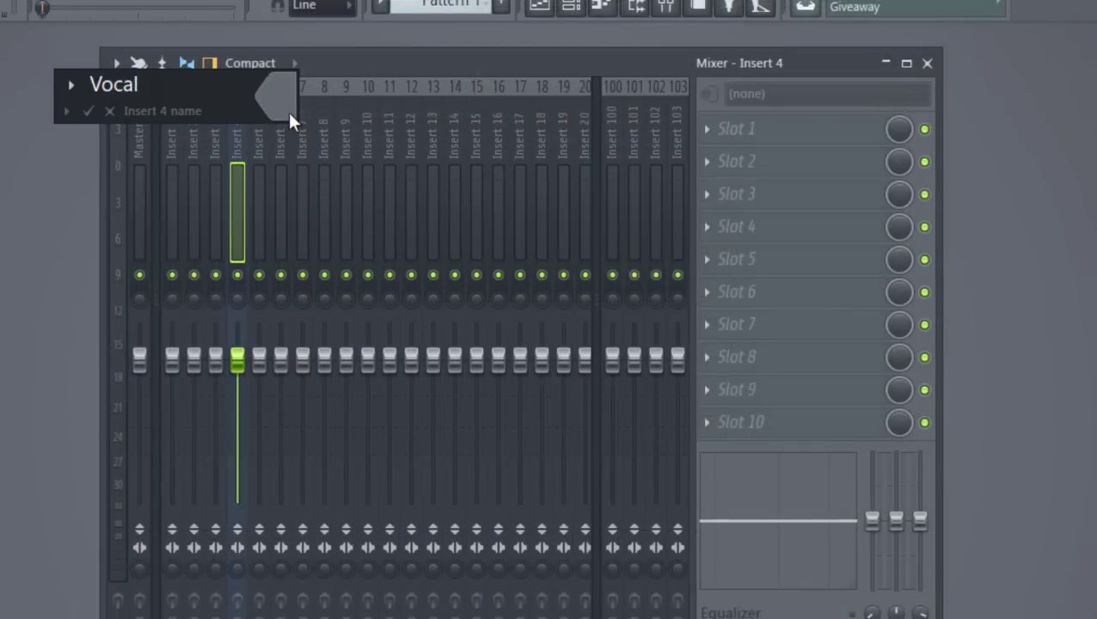
left_click(289, 121)
left_click(458, 77)
key("Return")
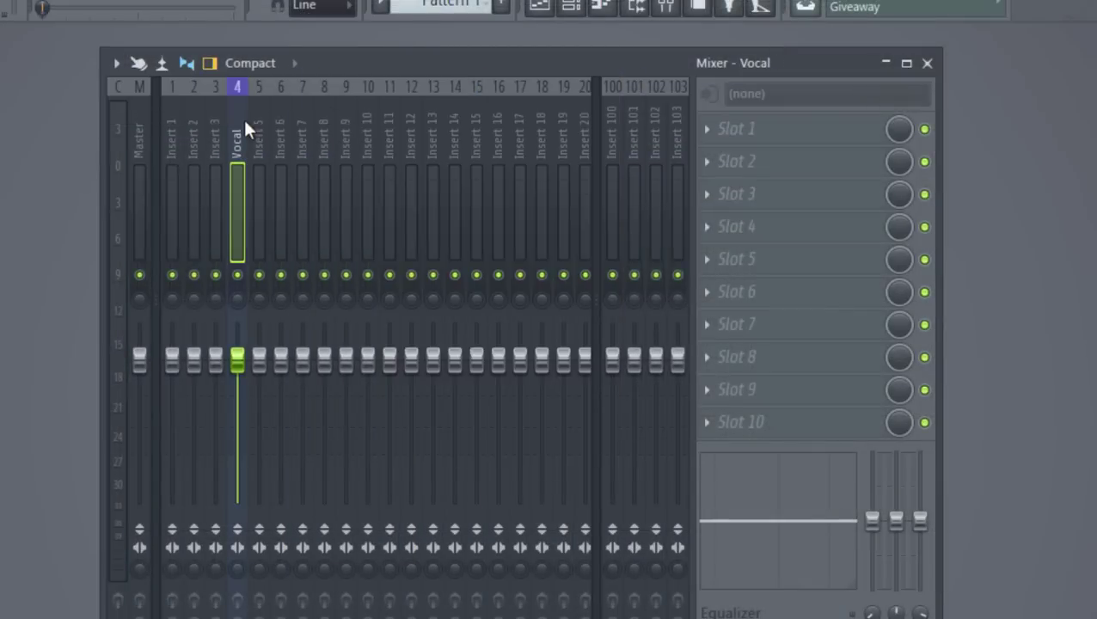
Route the Synth channel to mixer track Insert 5, carrying over its name and colour
left_click(572, 7)
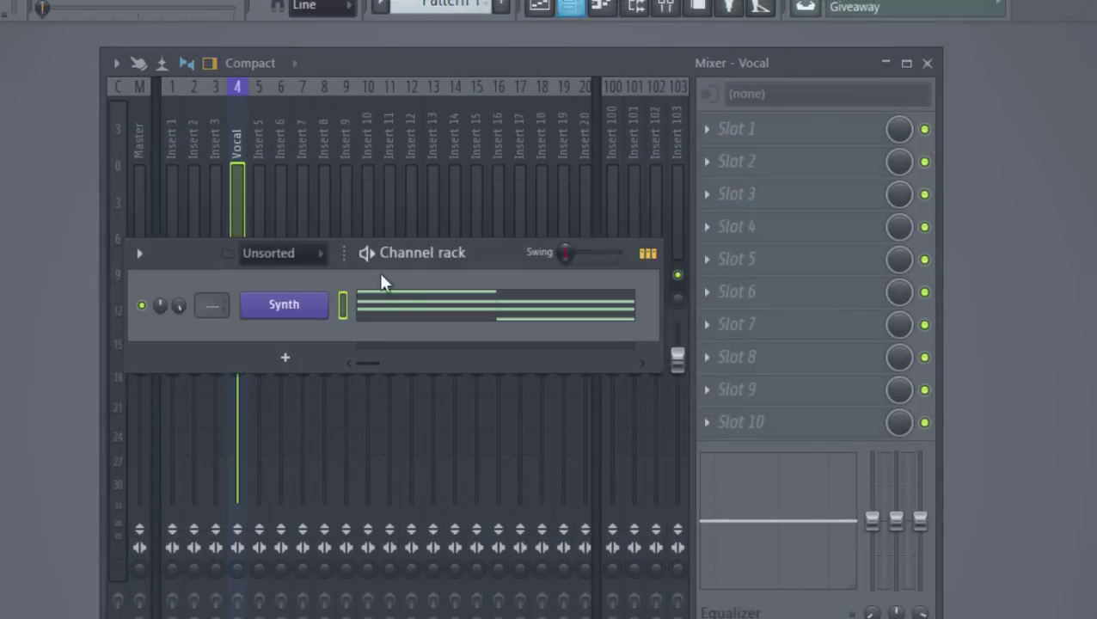
left_click(258, 136)
key("ctrl+l")
Name mixer track Insert 6 as Vocodex and send the Vocal and Synth tracks to it
left_click(281, 151)
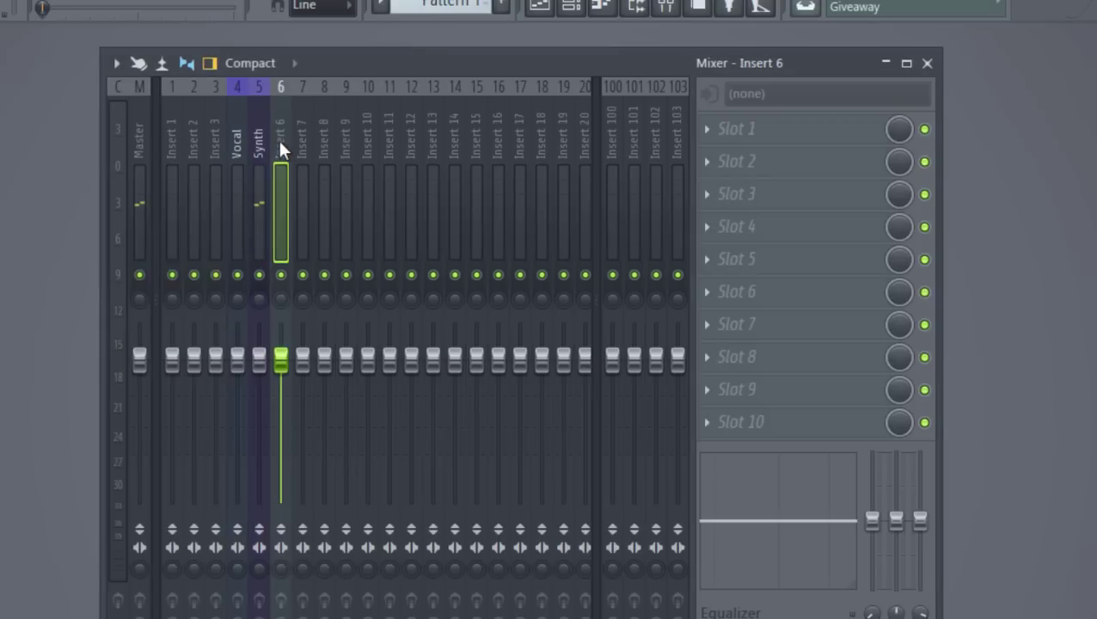
right_click(278, 137)
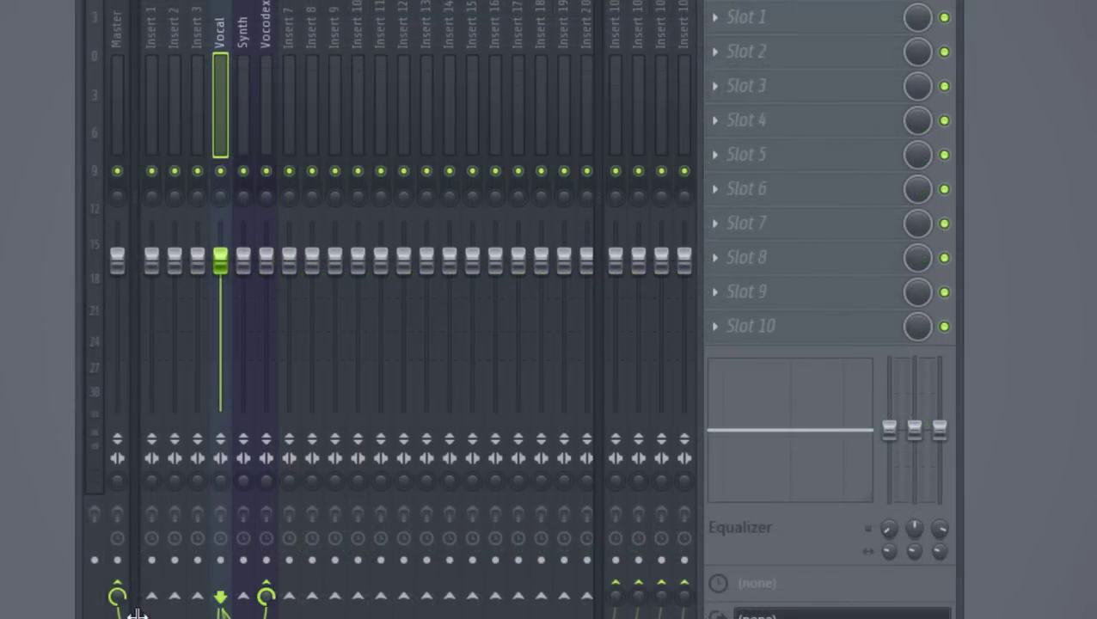
left_click(239, 50)
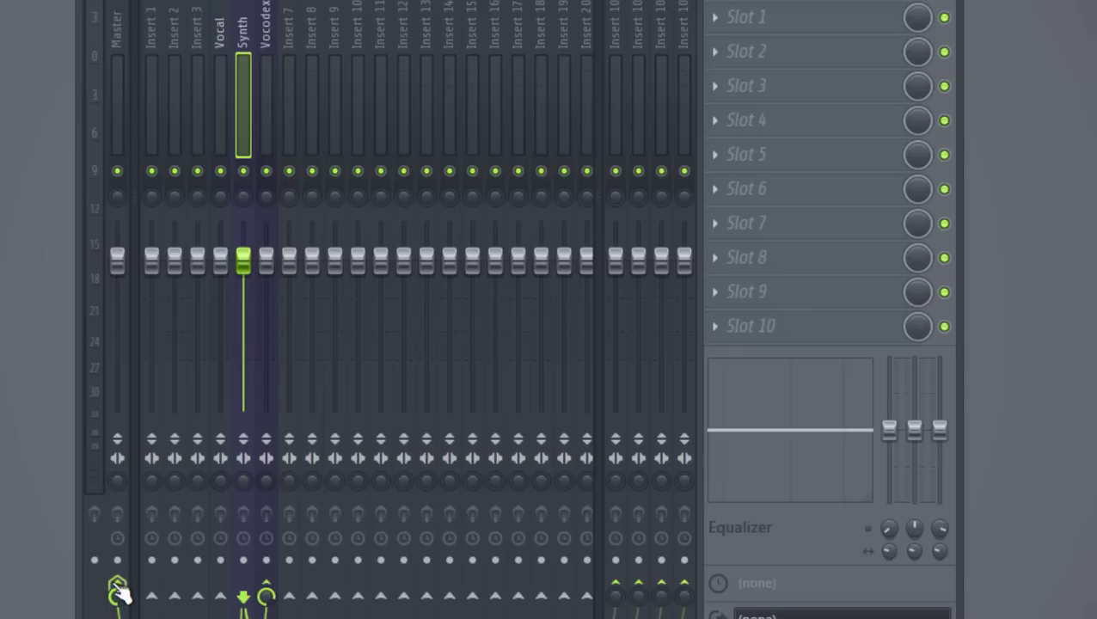
Load Vocodex into the first effect slot of the Vocodex track and set its carrier input to 2
left_click(261, 32)
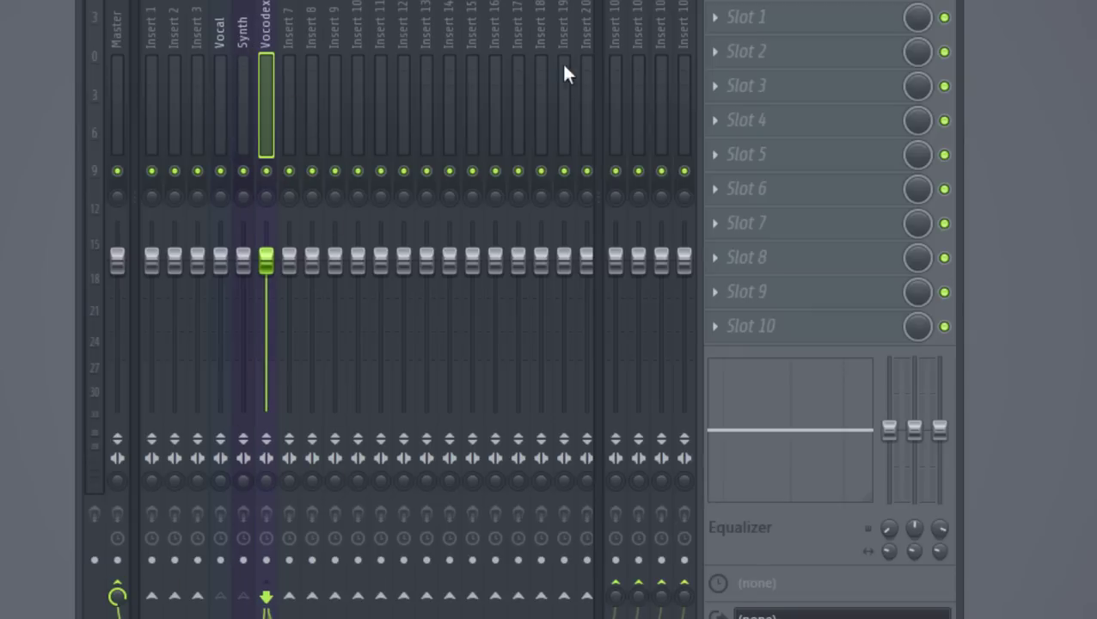
left_click(716, 19)
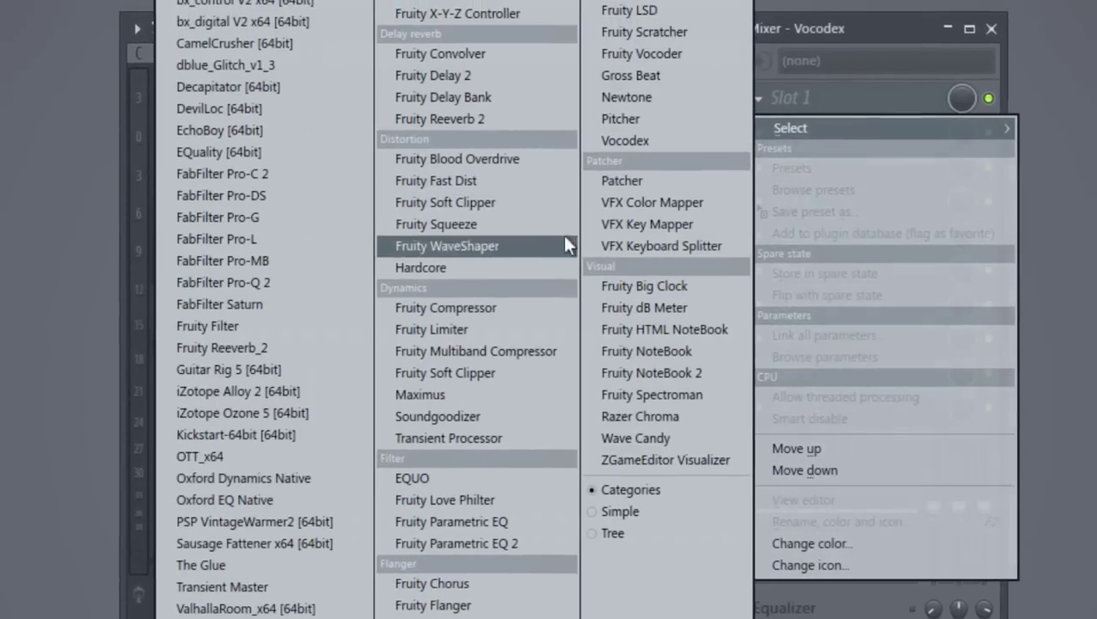
left_click(617, 125)
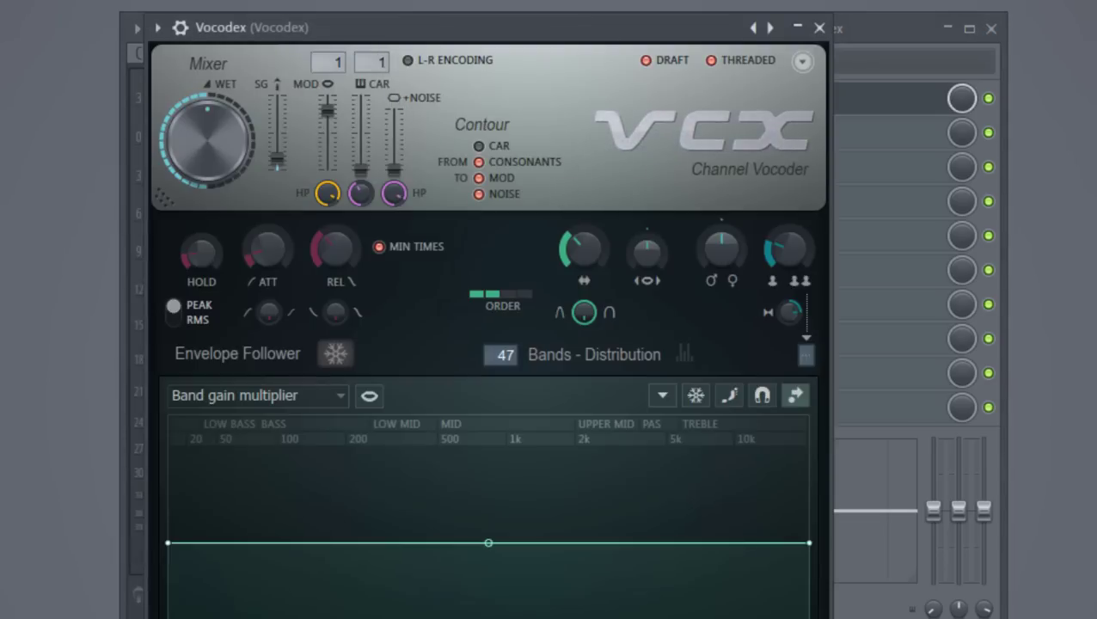
scroll(372, 62, "up", 1)
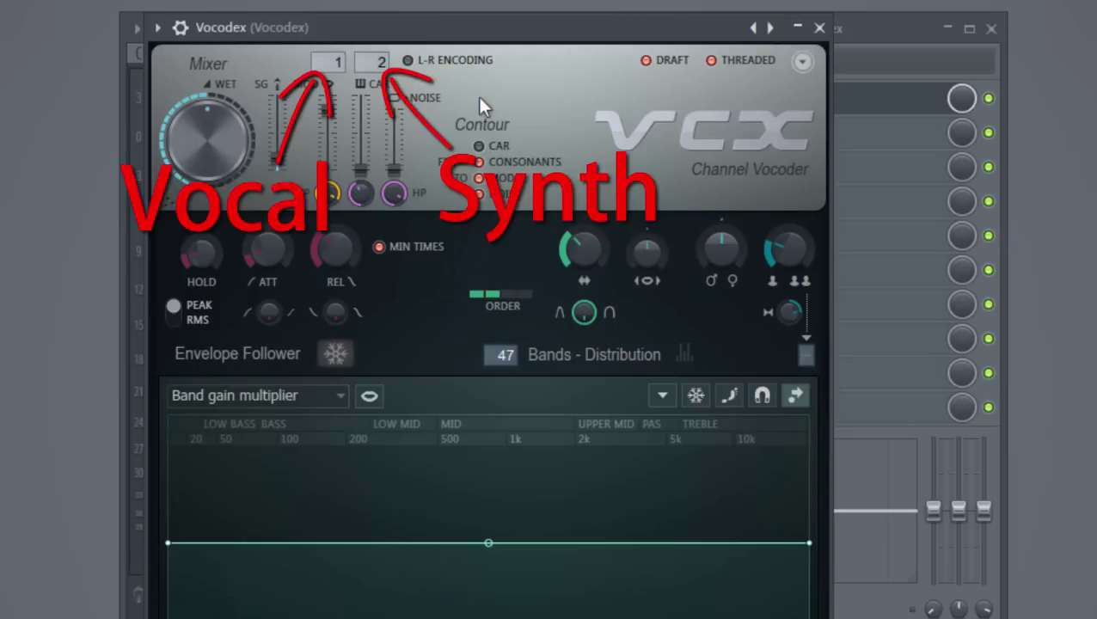
Close the Vocodex plugin window and play back the Synth channel's chord notes in the piano roll
left_click(819, 28)
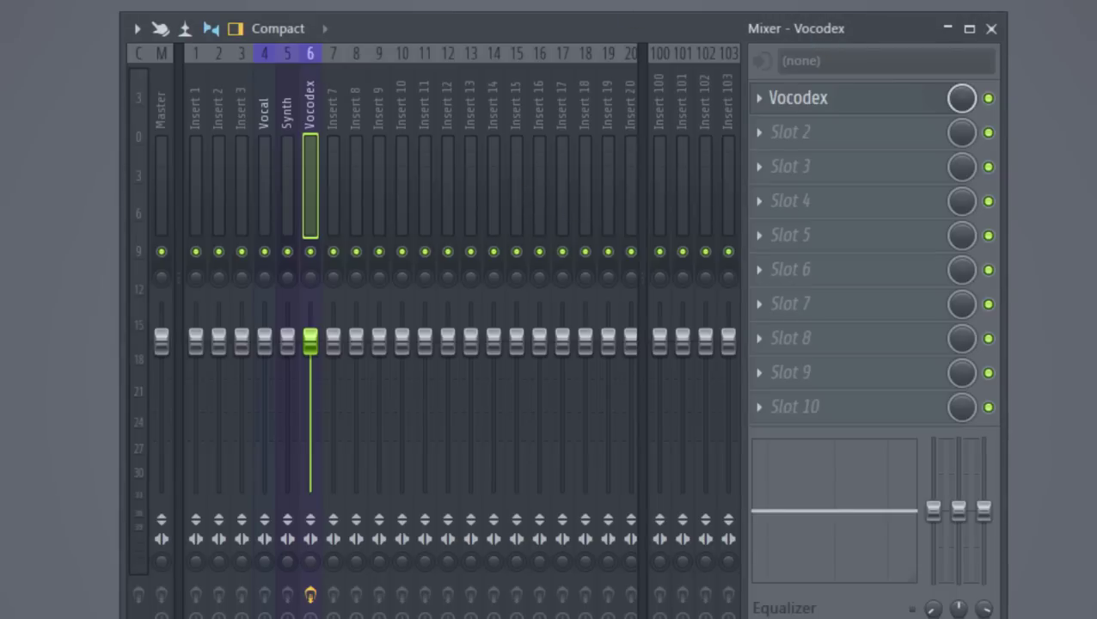
key("F6")
key("F7")
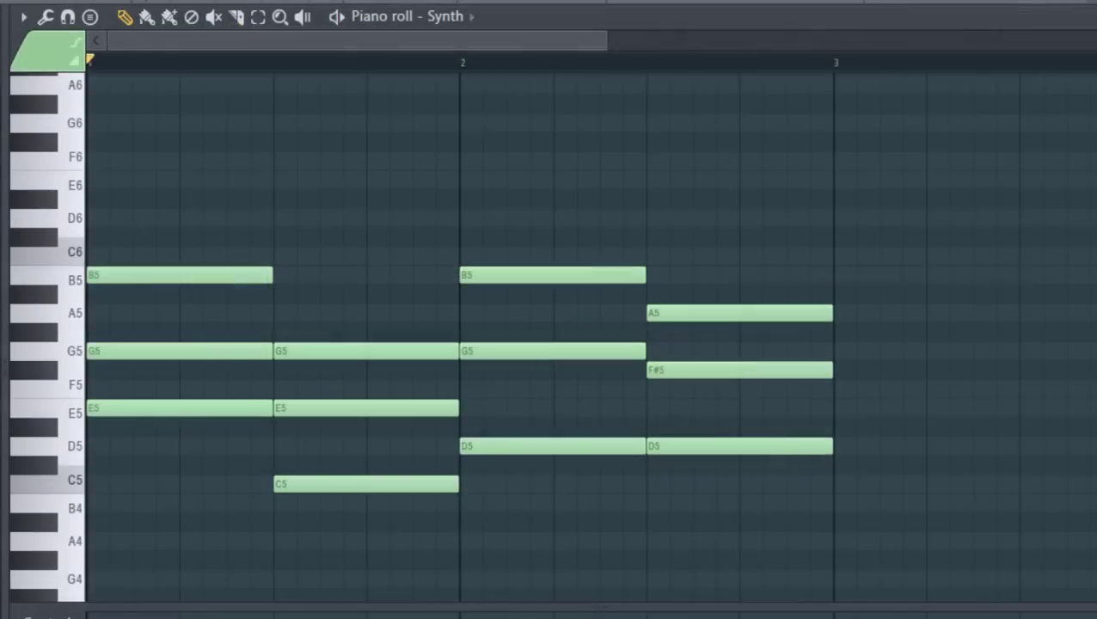
key("space")
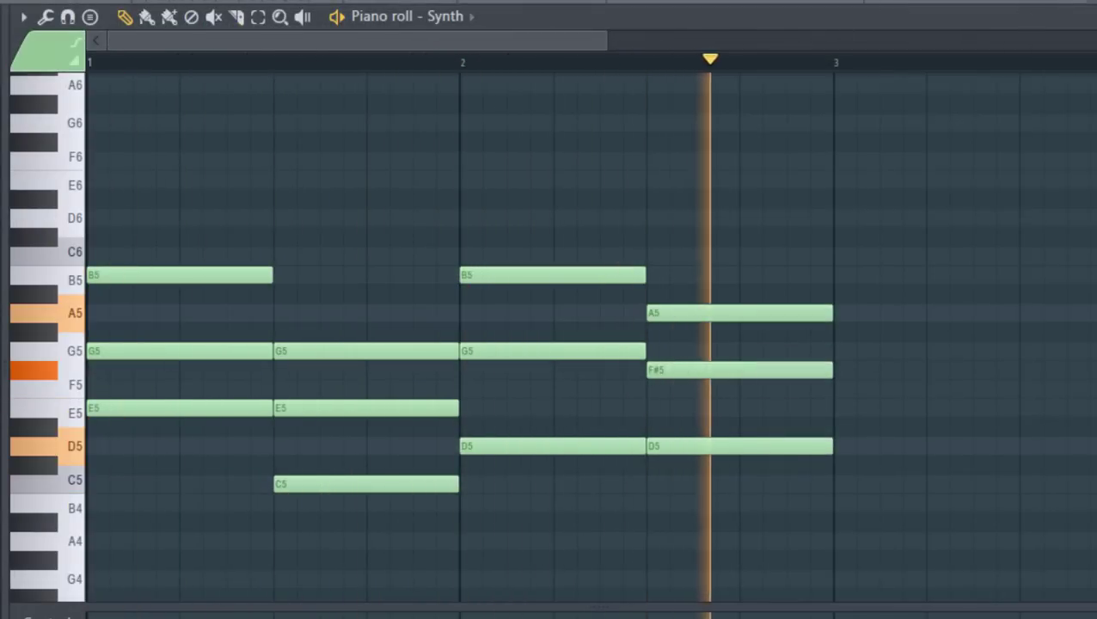
key("space")
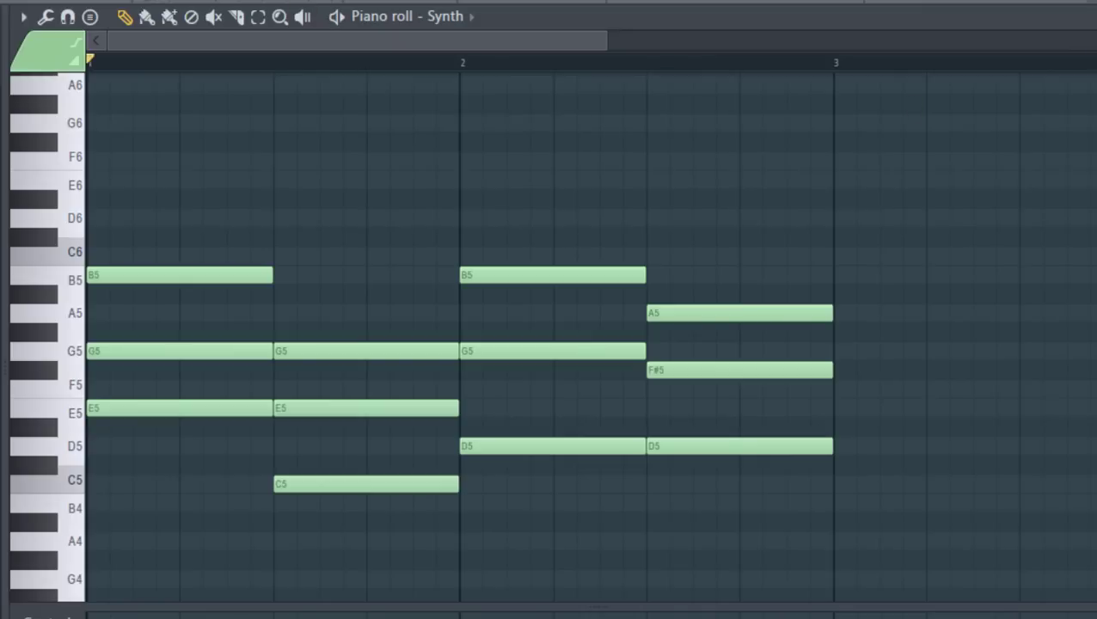
key("F7")
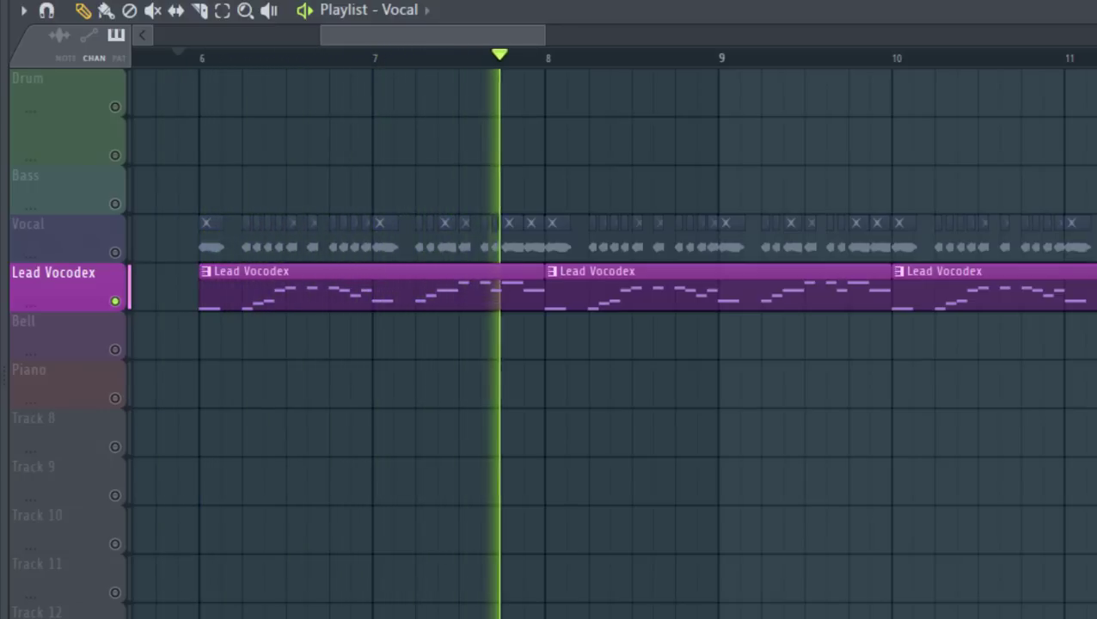
Unmute the Vocal playlist track and play it together with the Lead Vocodex track
key("space")
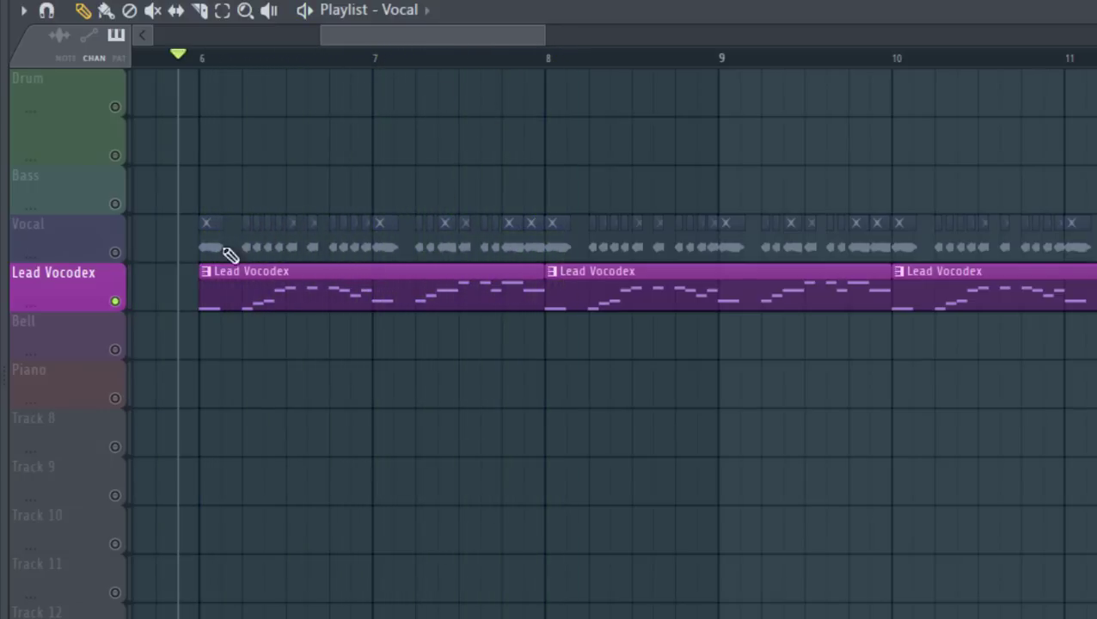
left_click(115, 252)
key("space")
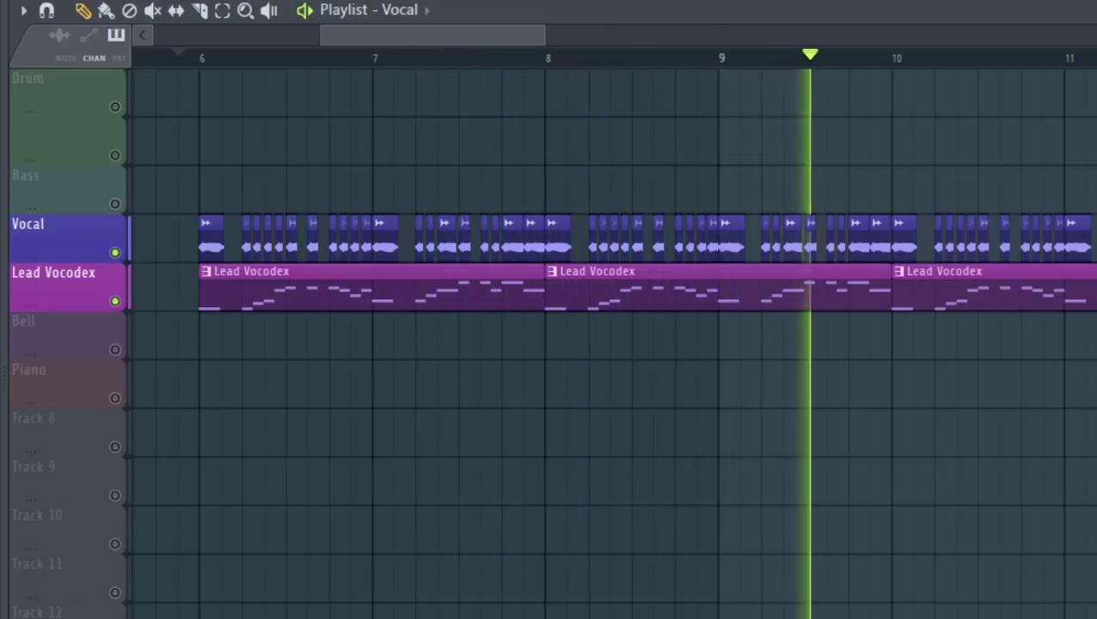
key("space")
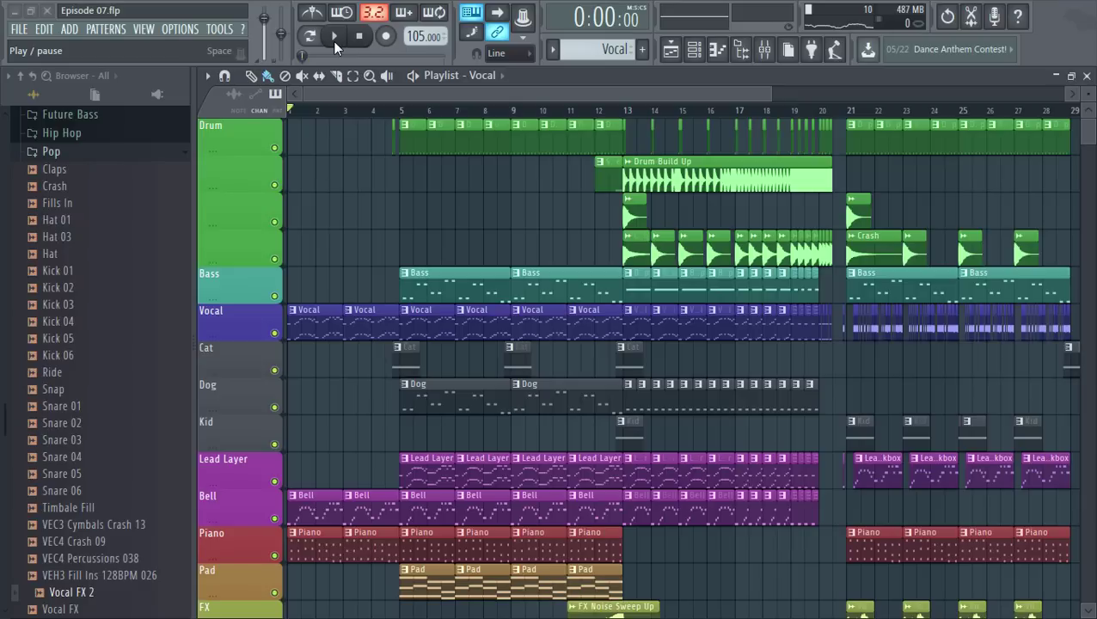
Play the full song arrangement from the beginning
left_click(335, 38)
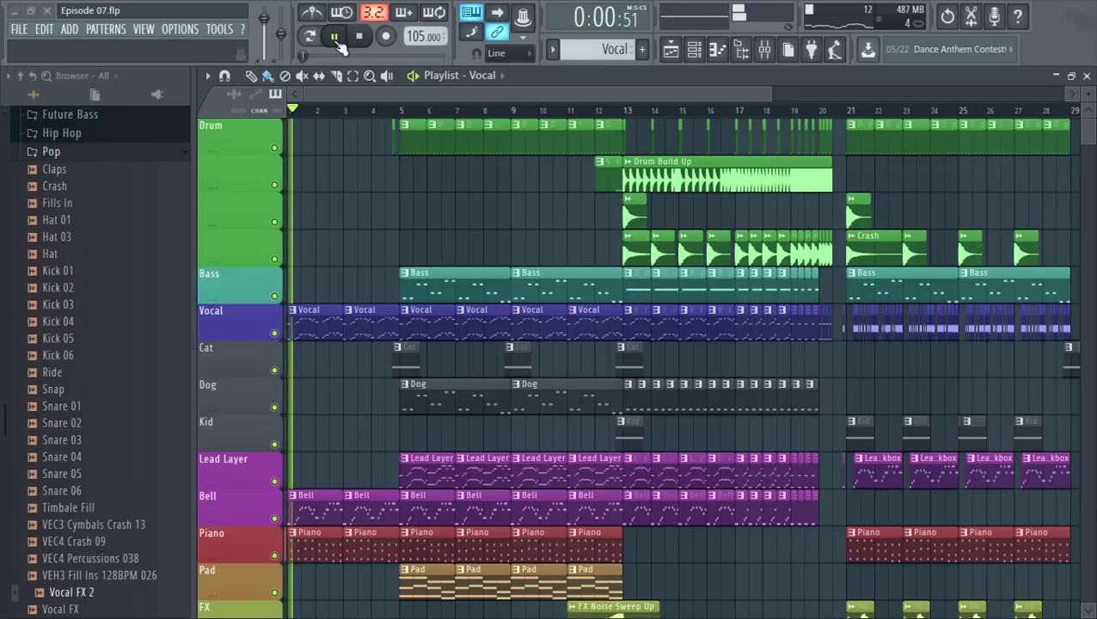